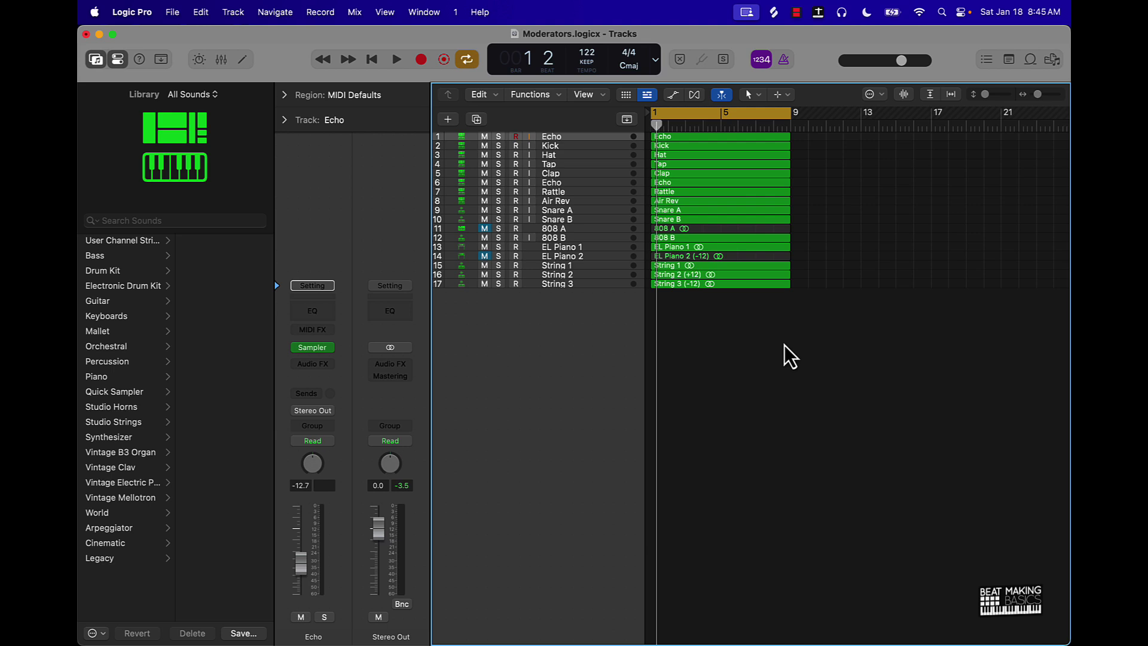
Step: Play the full eight-bar loop, unmute EL Piano 2 and play the loop again from the start
key(space)
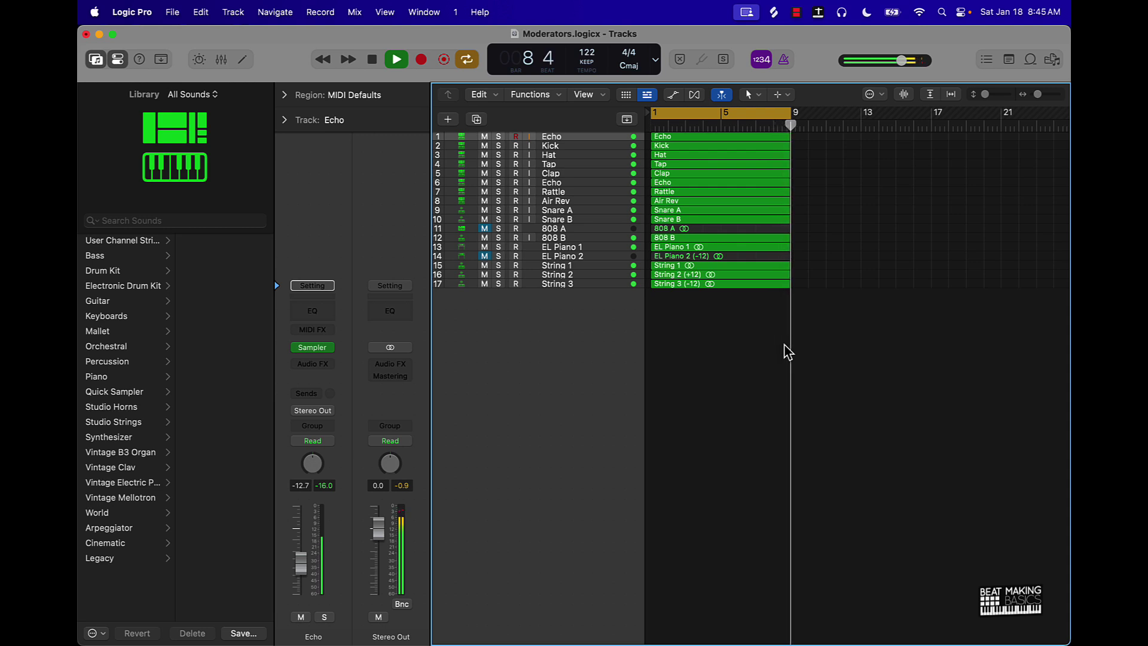
key(space)
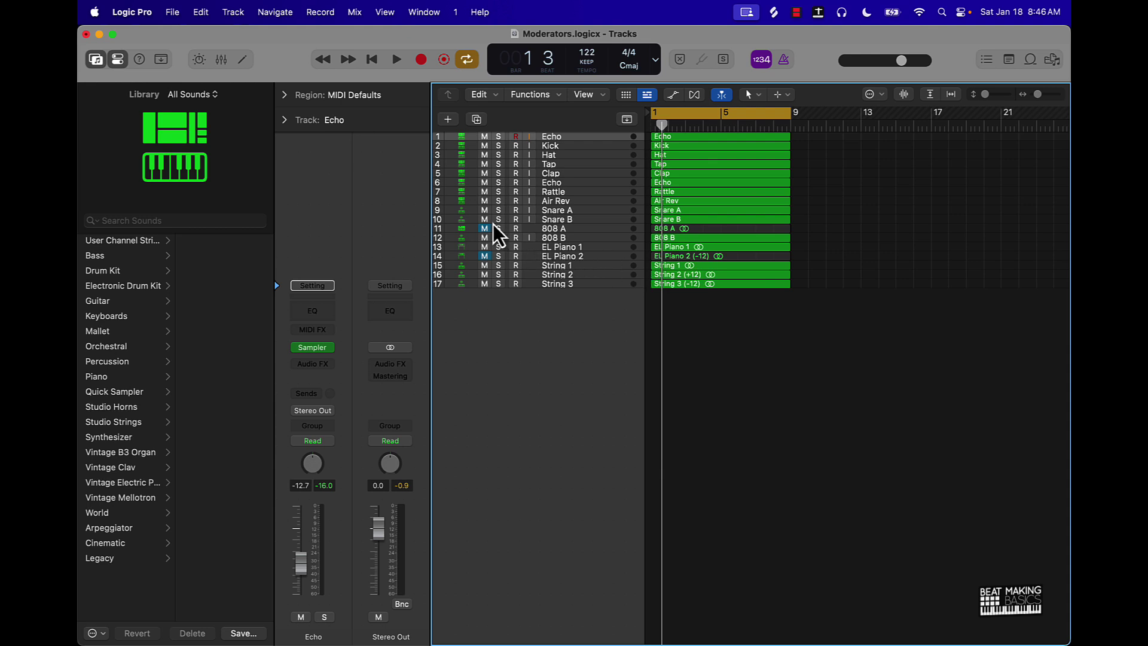
click(484, 258)
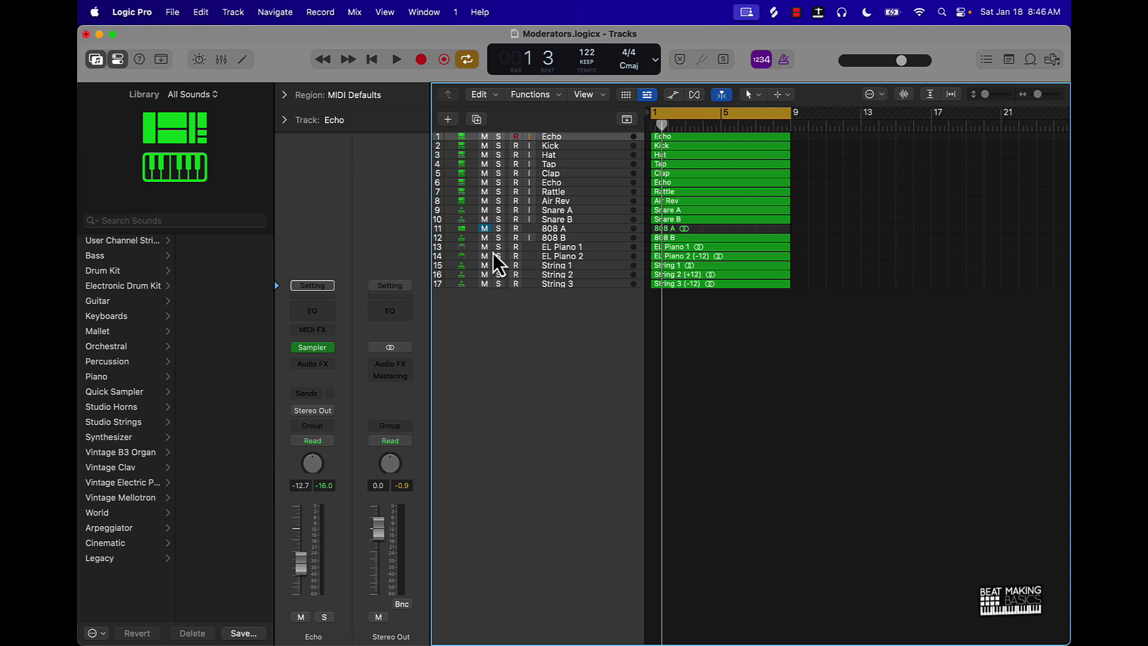
key(space)
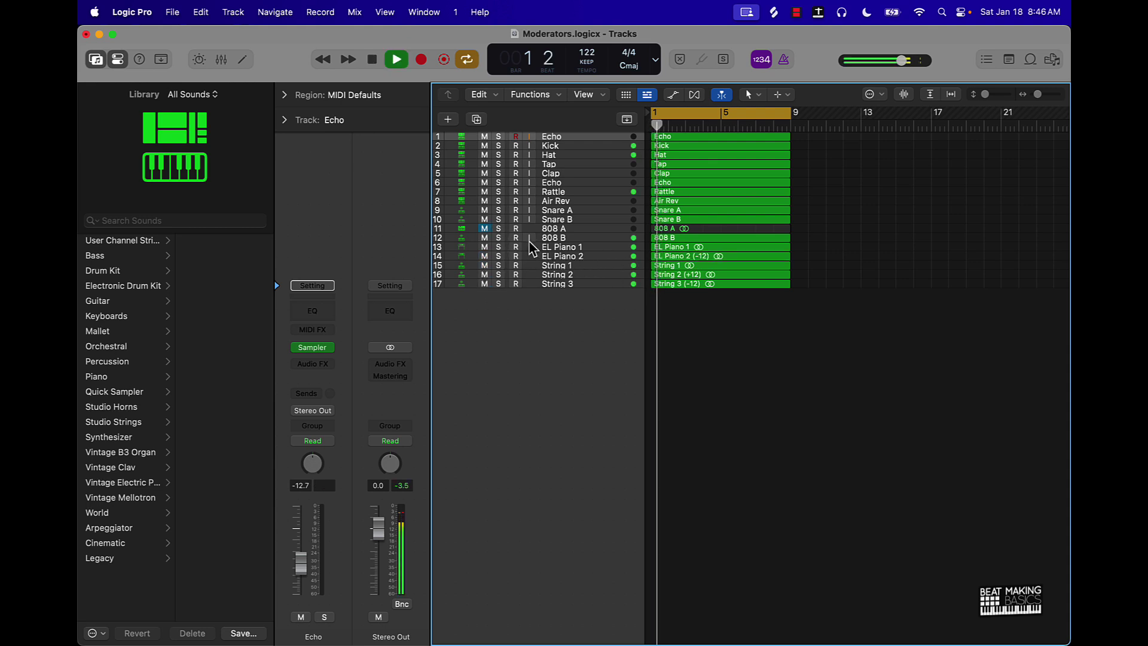
key(space)
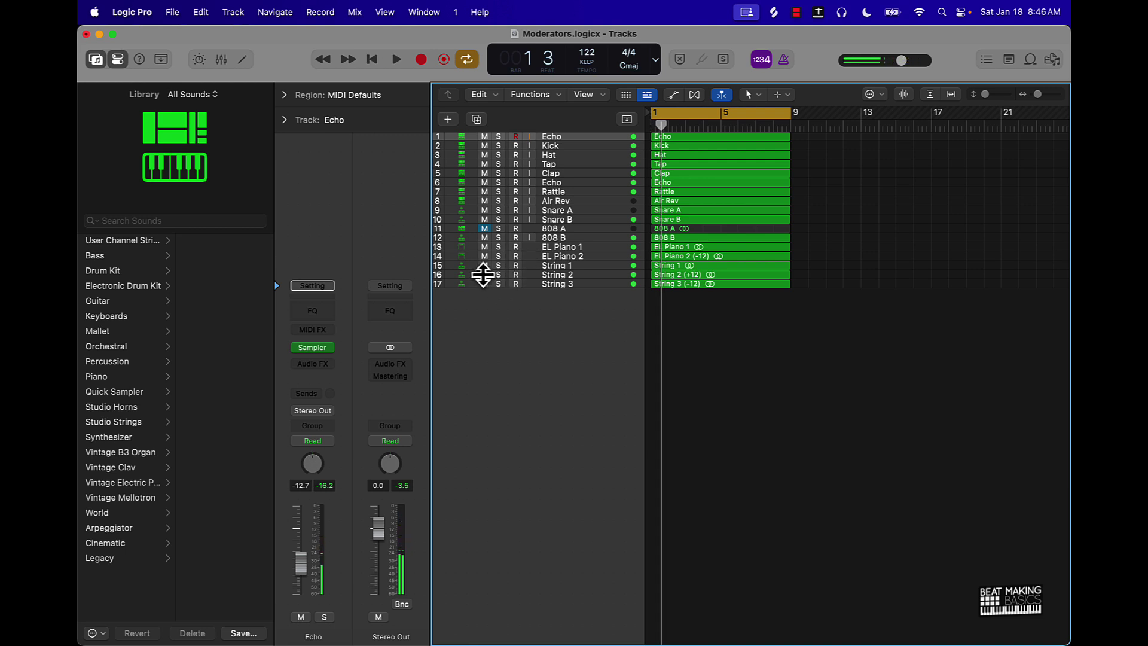
Step: Mute String 2, String 3 and both EL Piano tracks, and audition the loop with String 1 as the only melody
drag(483, 275, 483, 283)
click(484, 247)
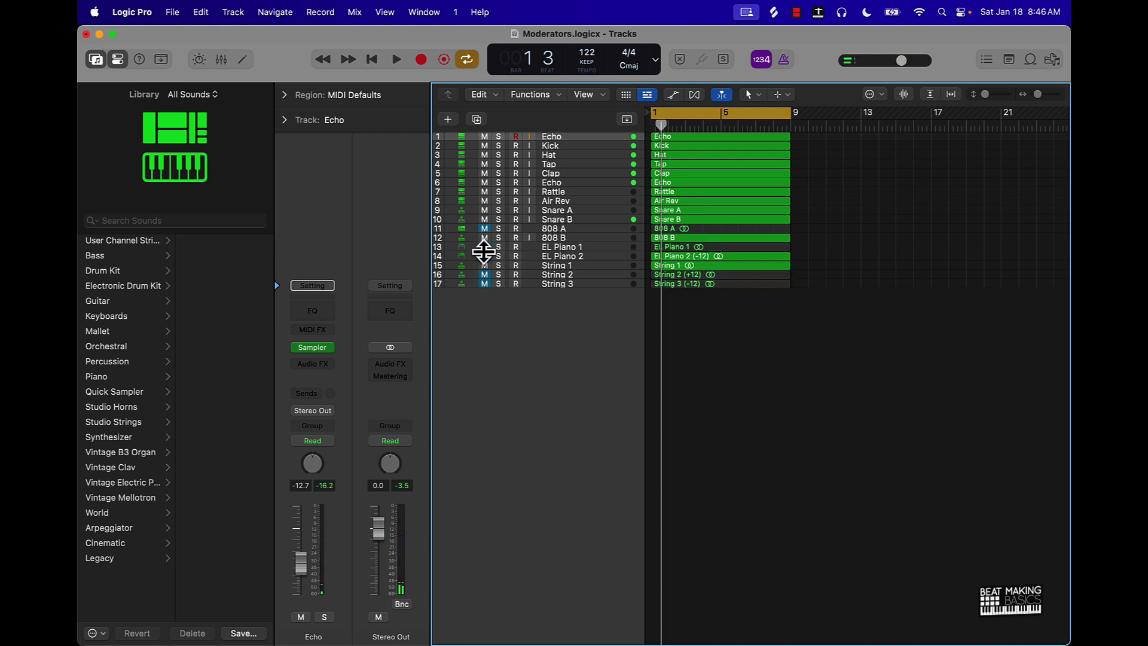
click(483, 255)
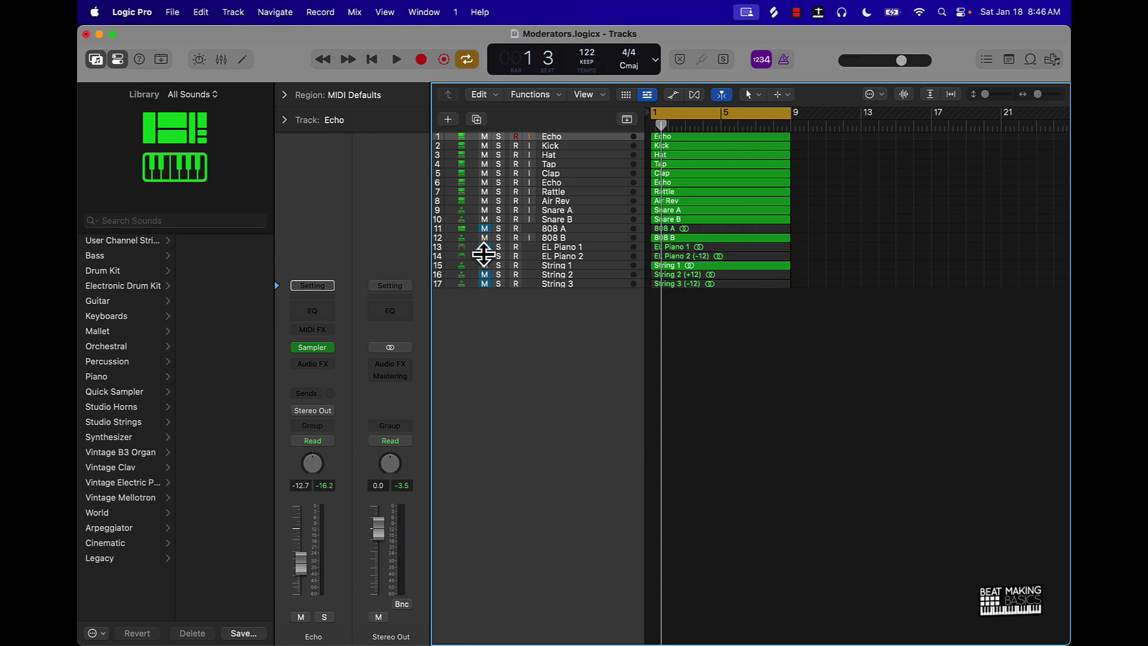
key(space)
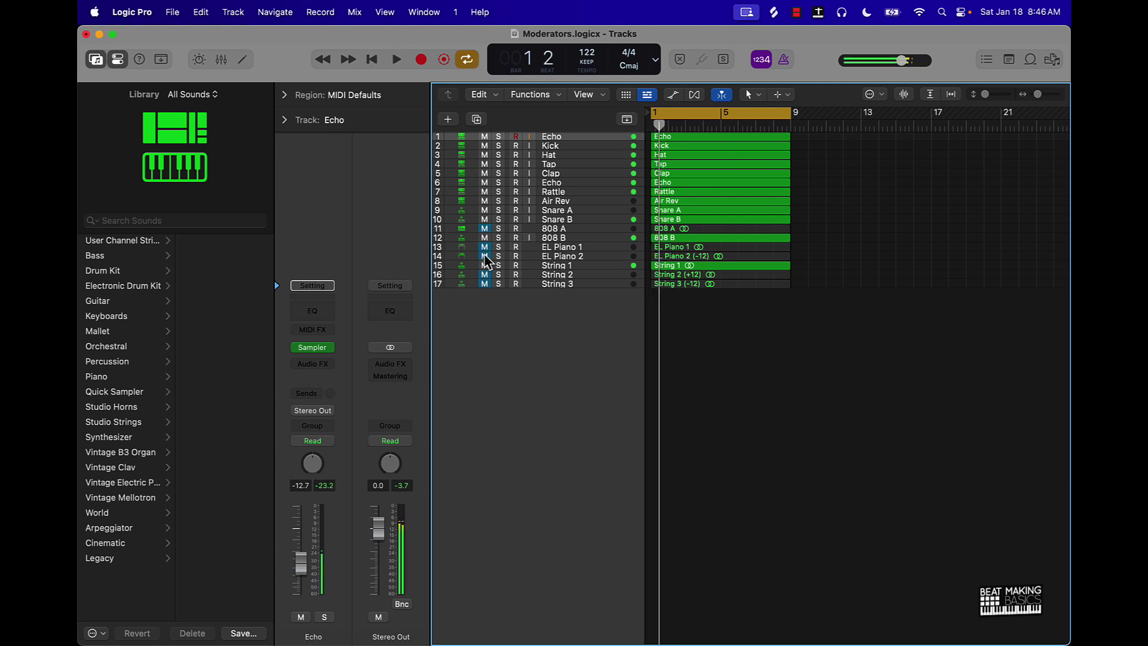
Step: Mute String 1, unmute EL Piano 1 and audition the loop with that melody alone
click(485, 265)
click(483, 250)
key(space)
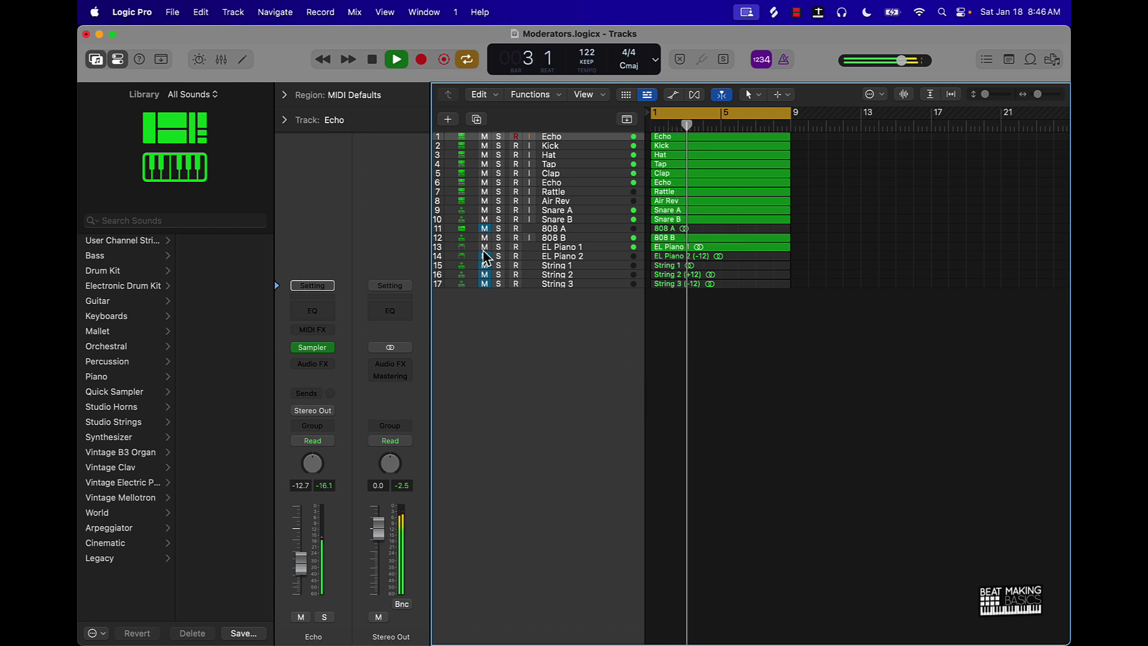
key(space)
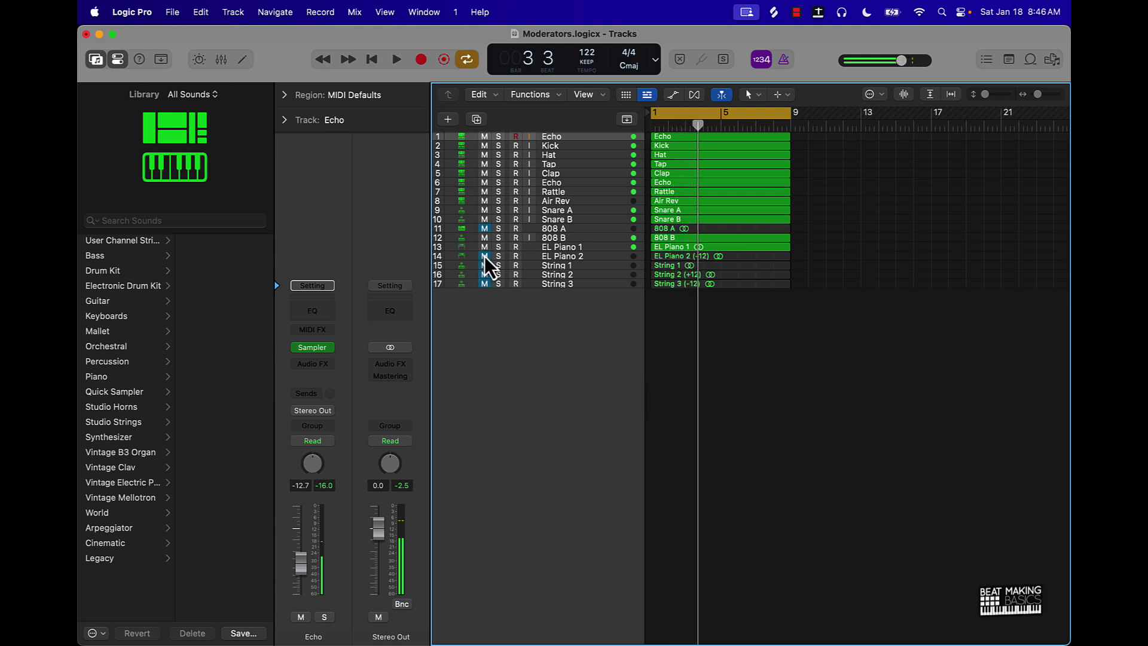
Step: Swap the audible melody from EL Piano 1 to EL Piano 2 and audition the loop
click(485, 256)
click(485, 246)
key(space)
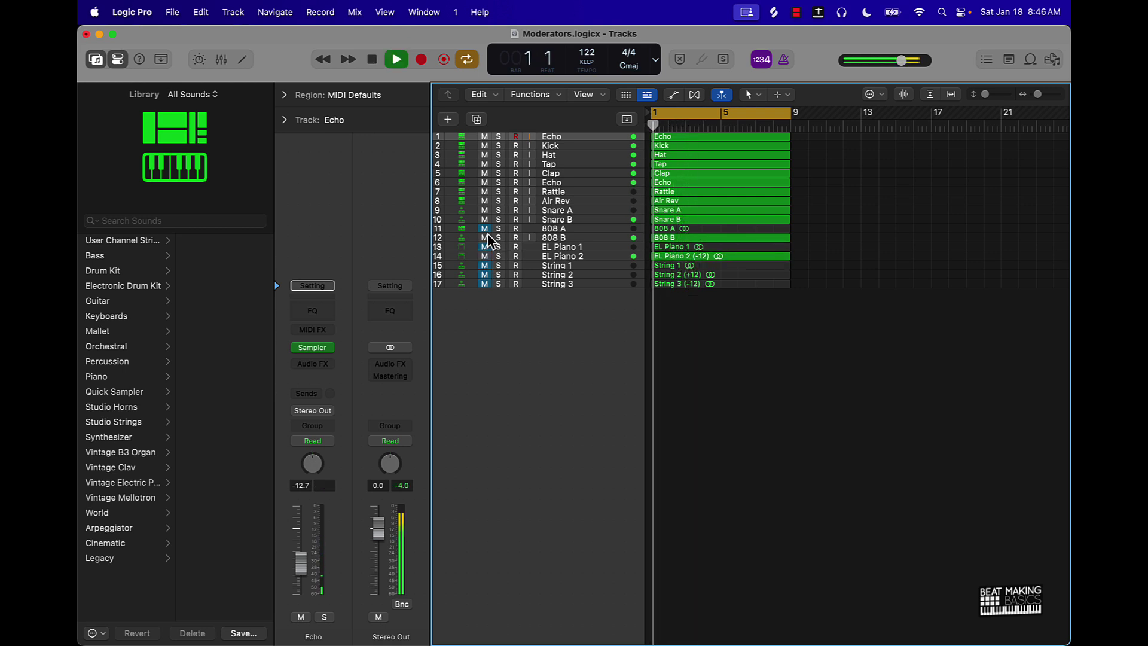
key(space)
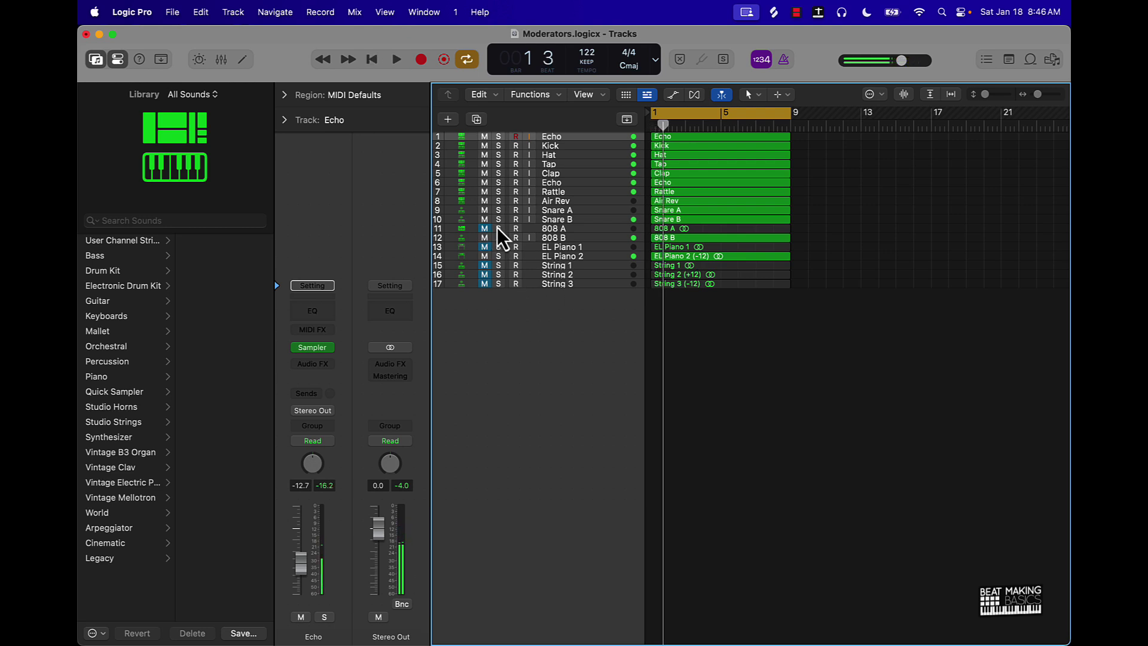
Step: Unmute String 3, mute EL Piano 2 and audition the loop with String 3 alone
click(485, 284)
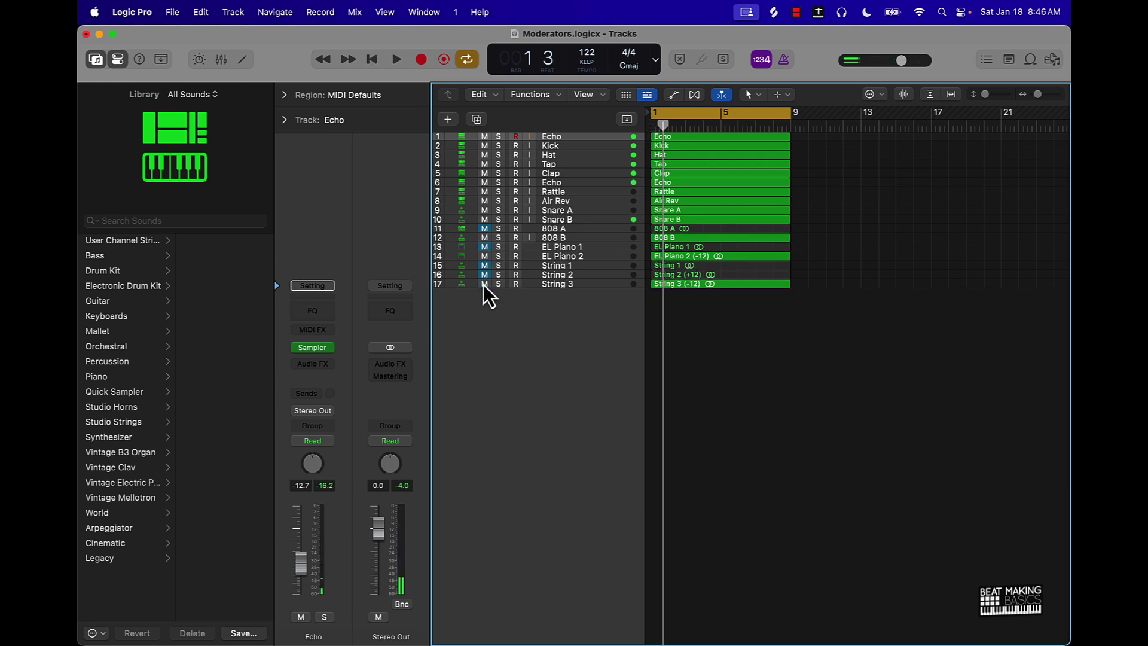
click(485, 258)
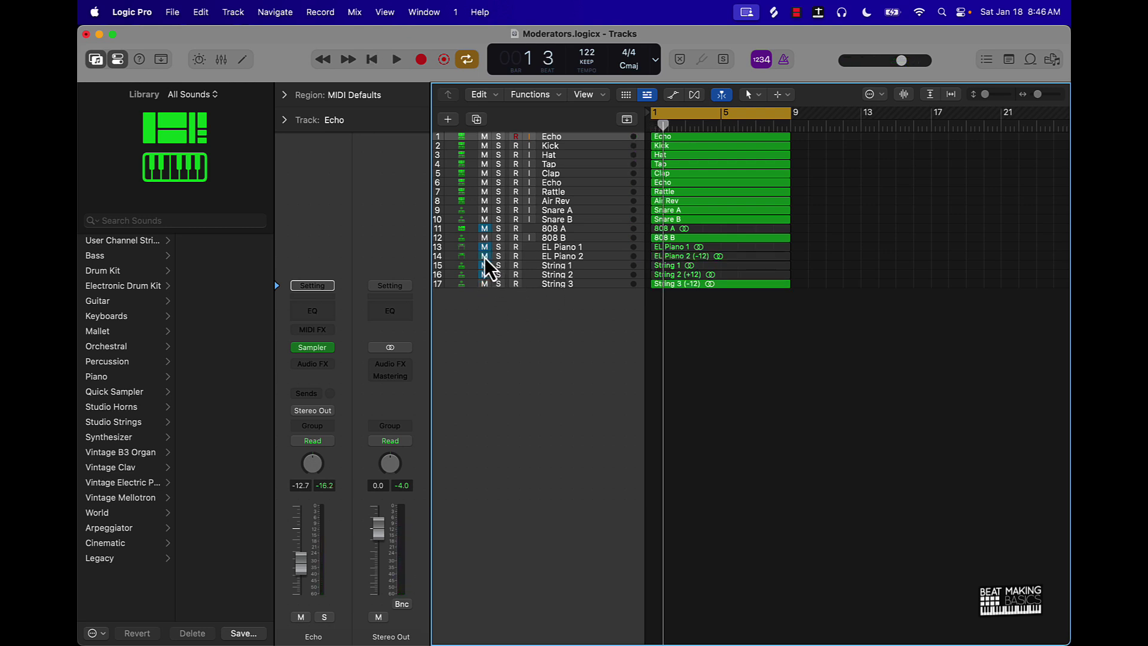
key(space)
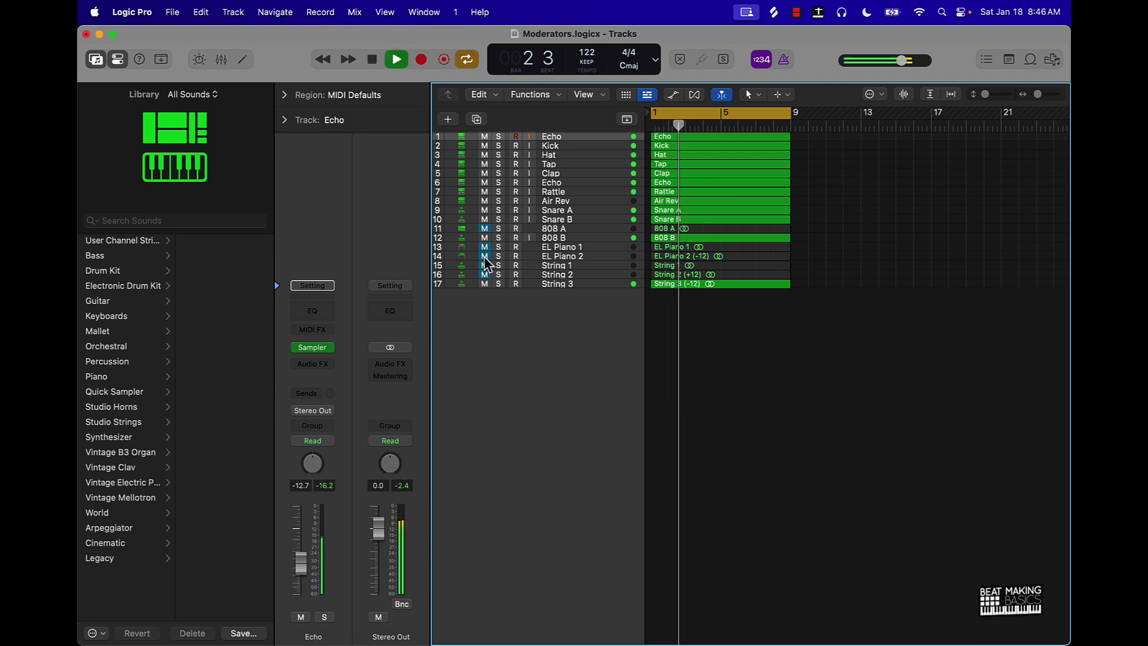
key(space)
Step: Mute String 3, audition the loop with String 2 unmuted, and mute String 2 again
click(485, 283)
click(485, 275)
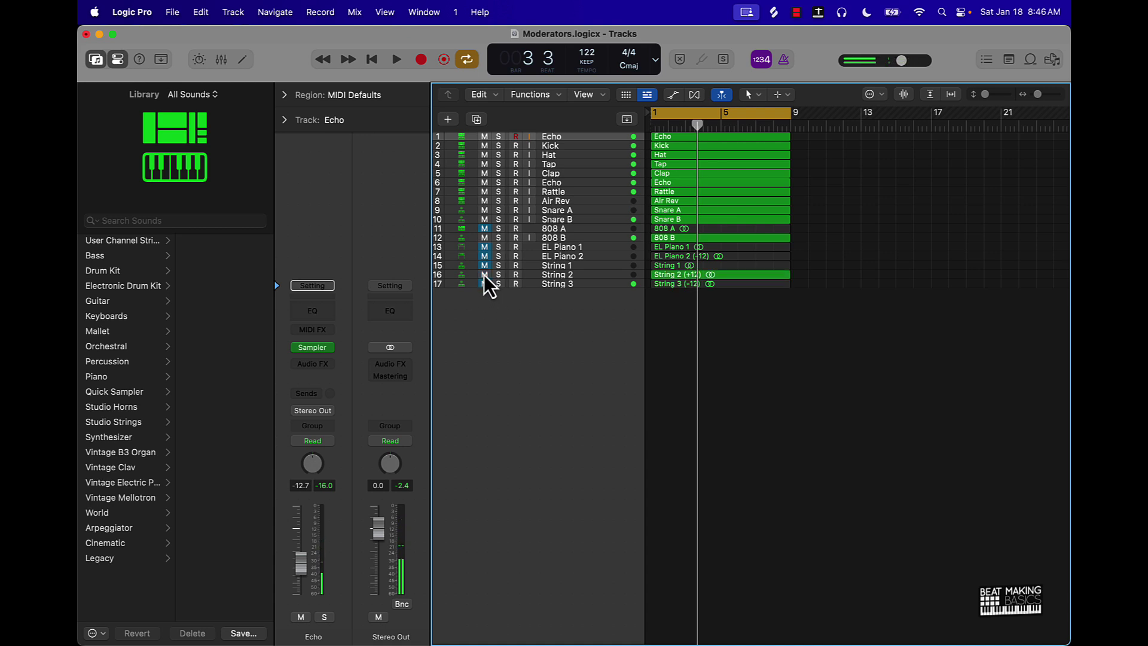
key(space)
key(space)
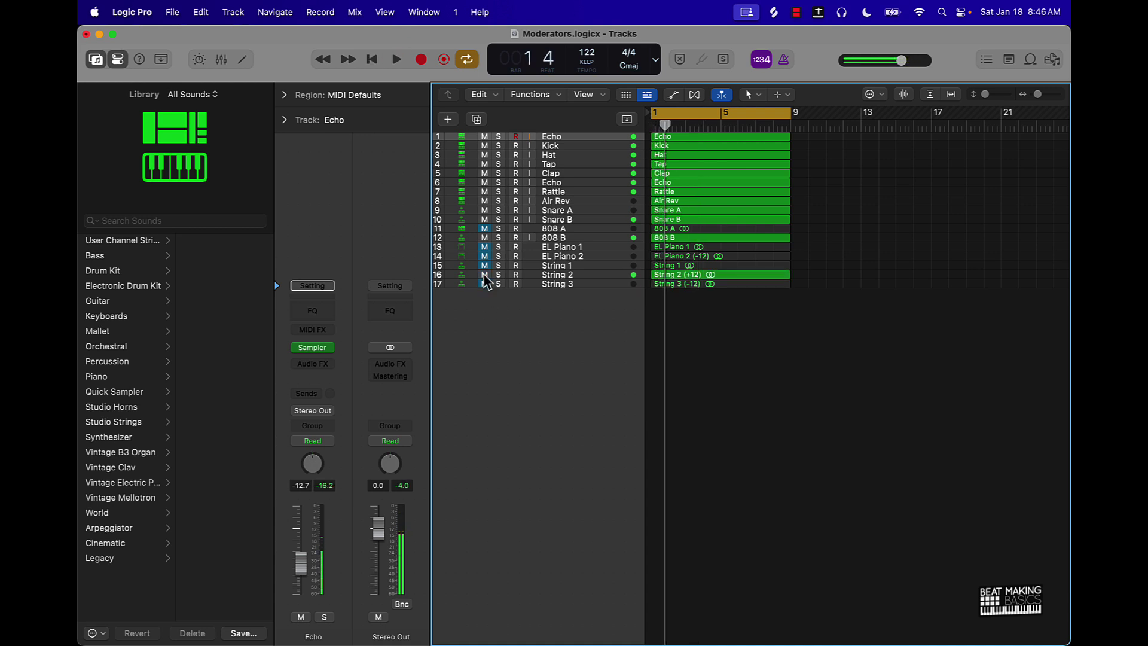
click(485, 275)
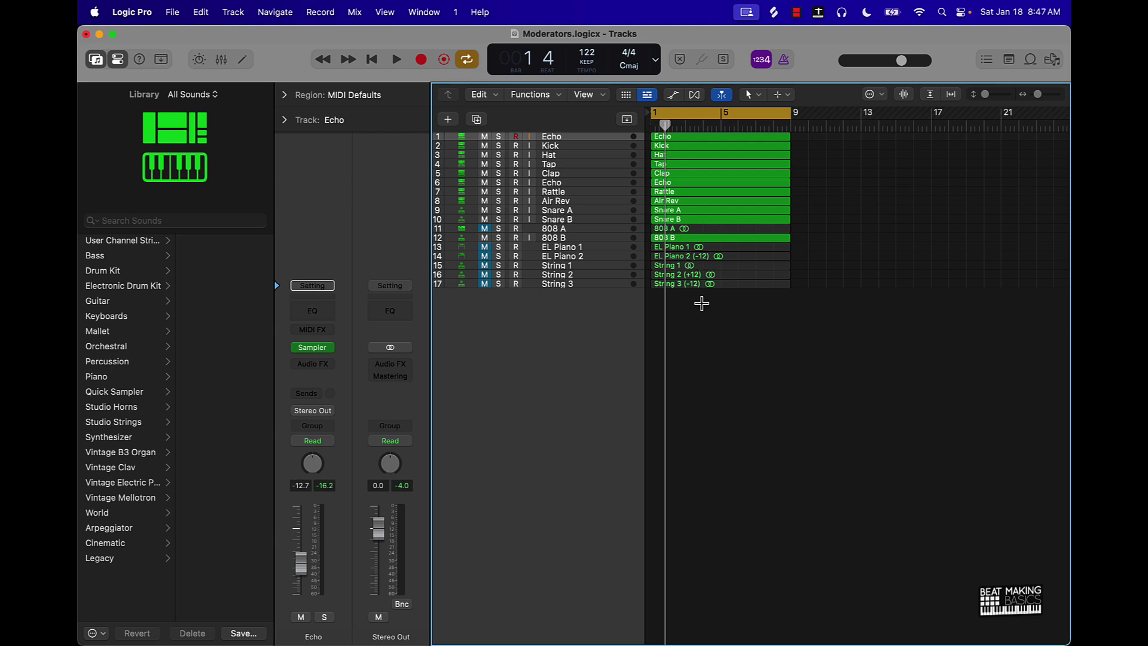
Step: Select all 17 regions and repeat them ten times back to back along the timeline
key(super+a)
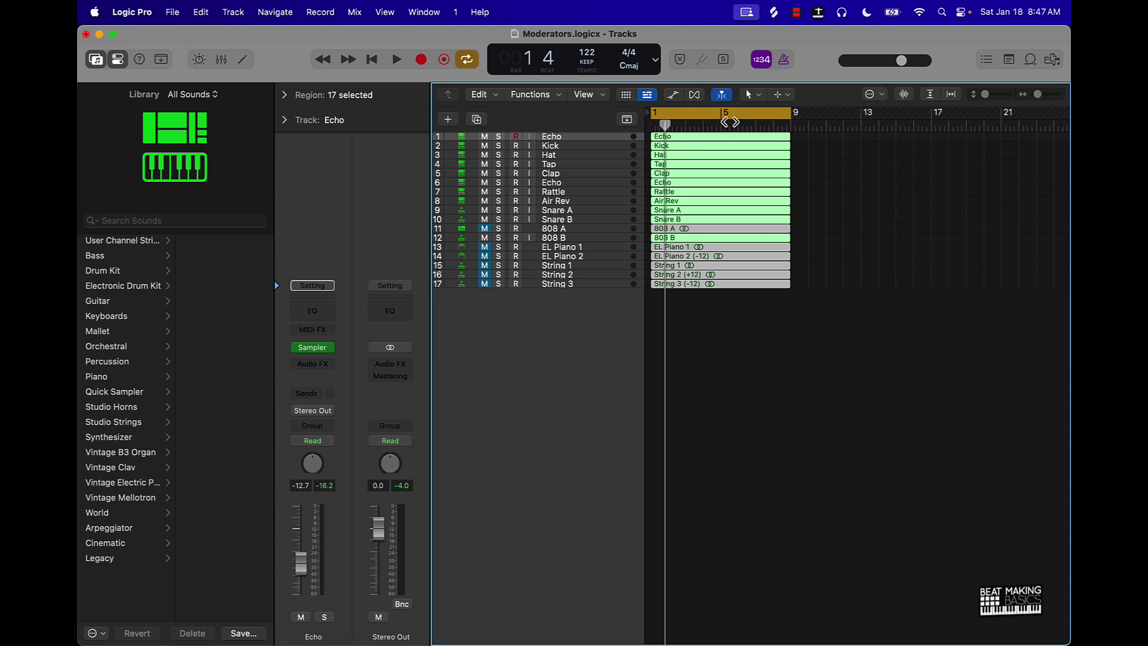
key(super+r)
key(super+r)
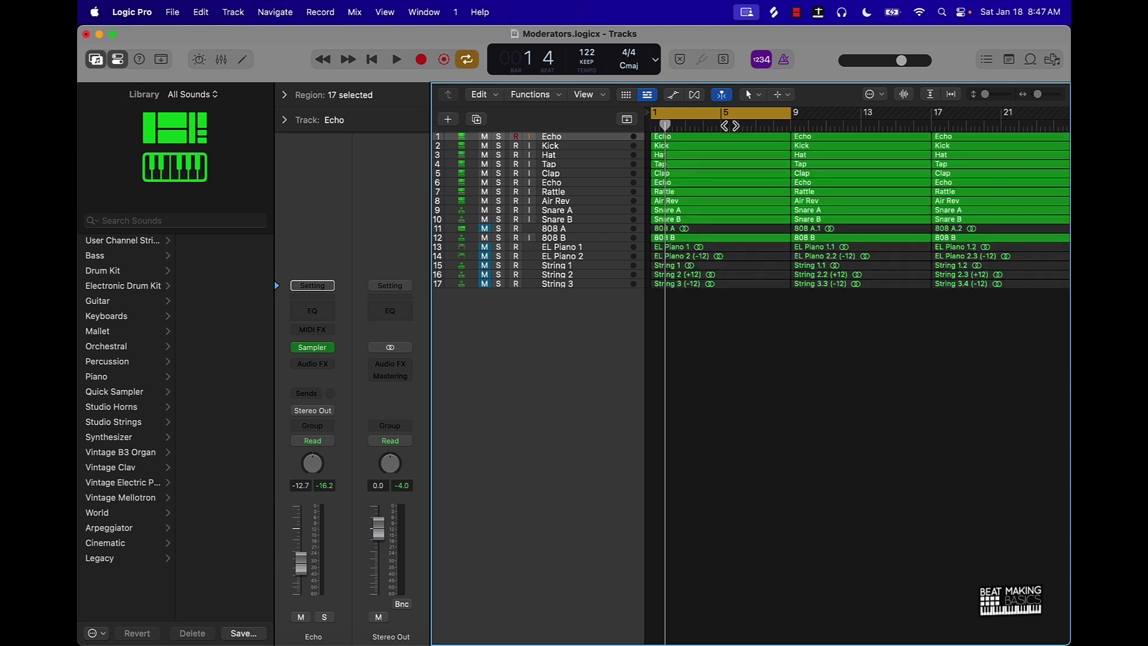
key(super+r)
key(super+r)
key(super+r)
key(super+r)
key(super+r)
key(super+r)
key(super+r)
key(super+r)
key(super+Left)
key(super+Left)
key(super+Left)
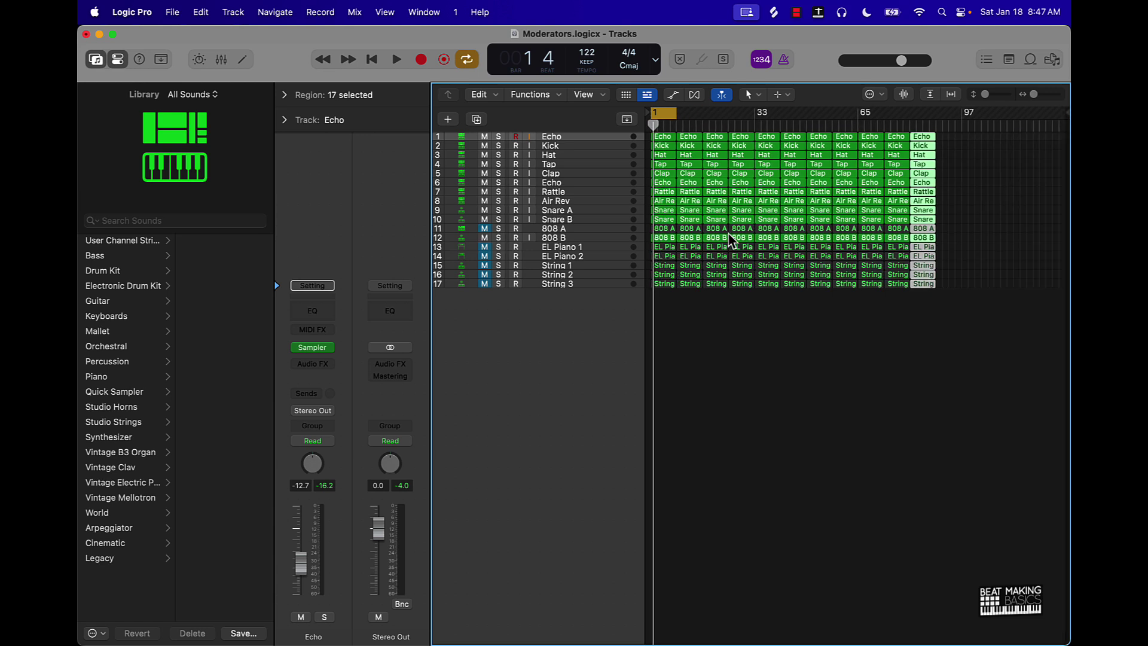
key(super+r)
key(super+r)
key(super+r)
key(super+r)
key(super+r)
key(super+Right)
key(super+Right)
click(699, 366)
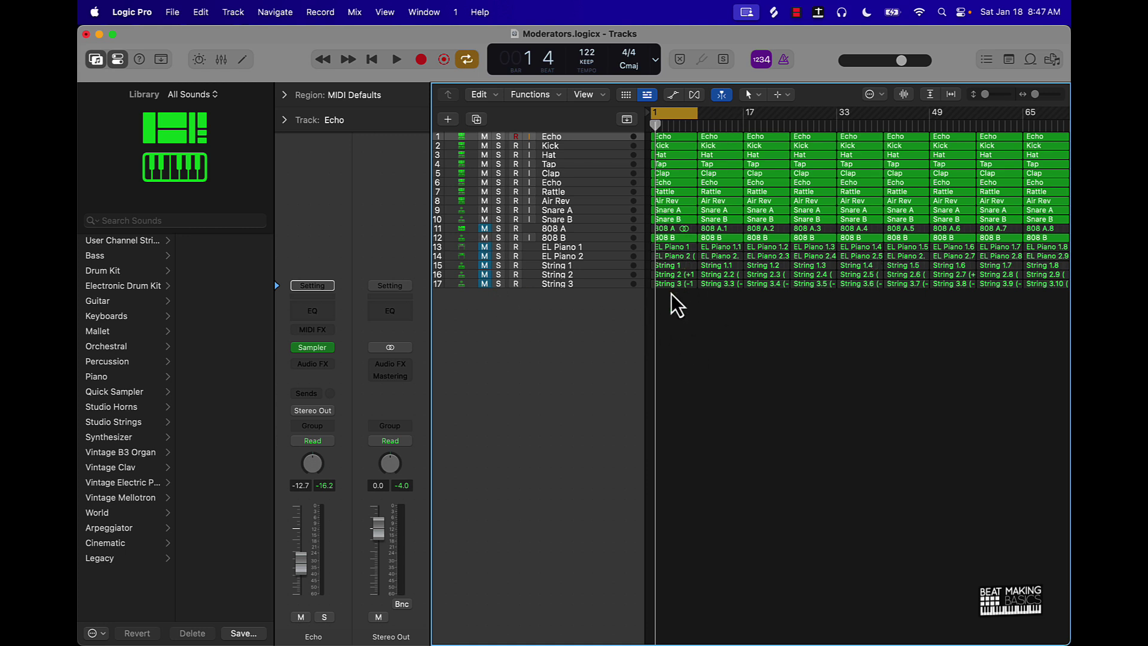
Step: Mute the String 1, String 2 and String 3 regions of the first block and unmute them again
drag(673, 328, 676, 264)
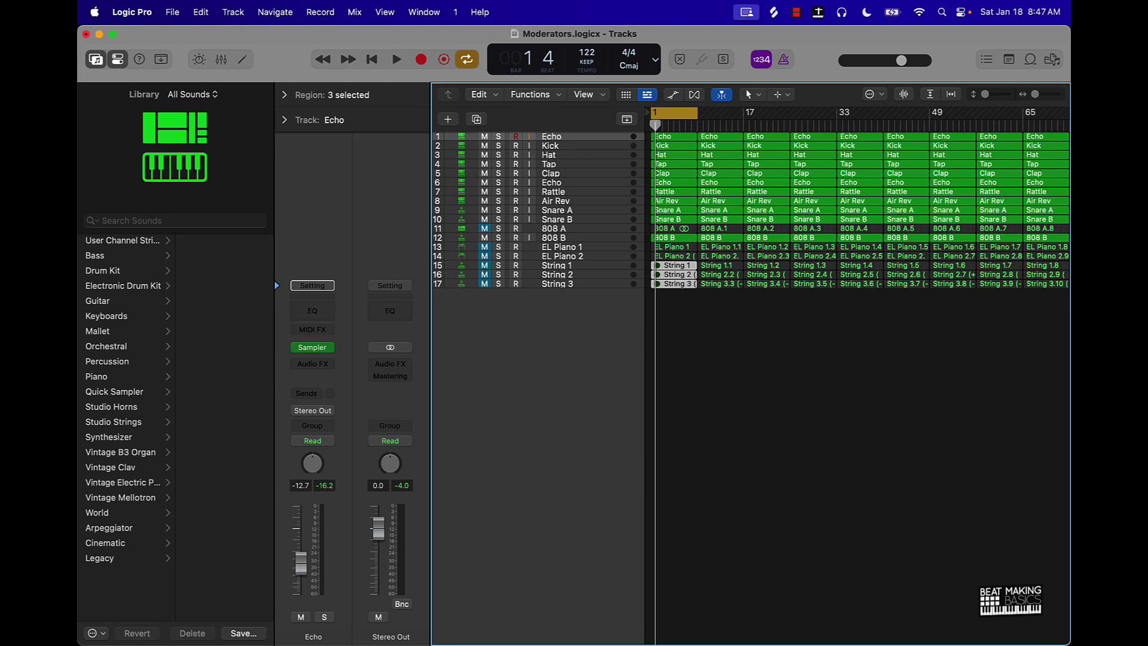
scroll(760, 287, down, 5)
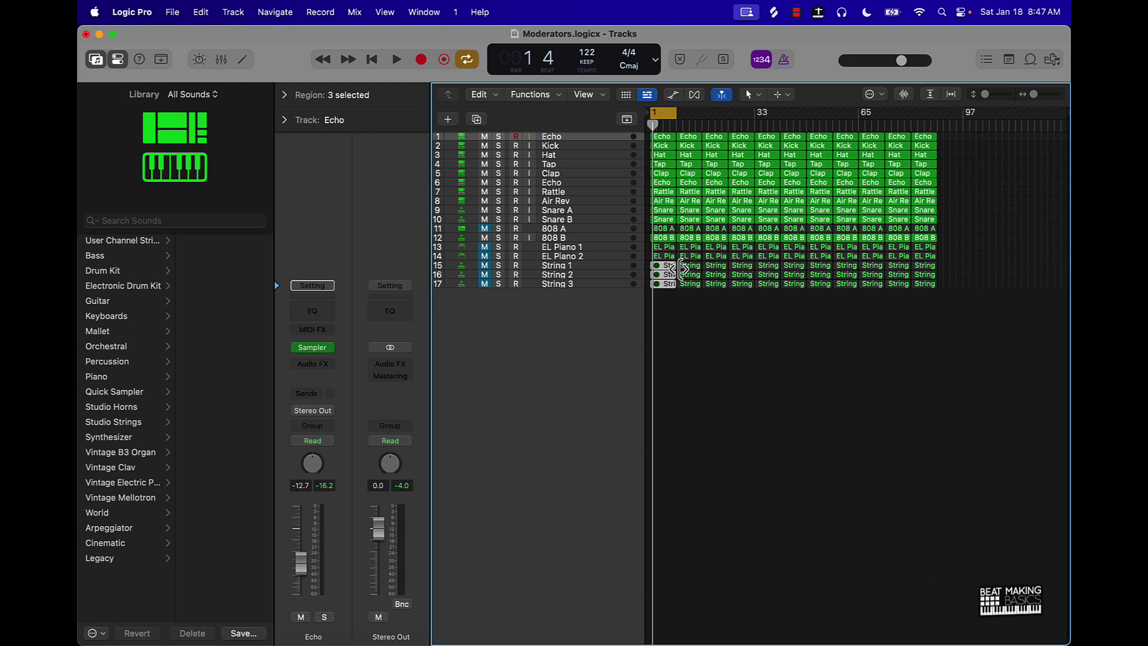
key(ctrl+m)
click(693, 300)
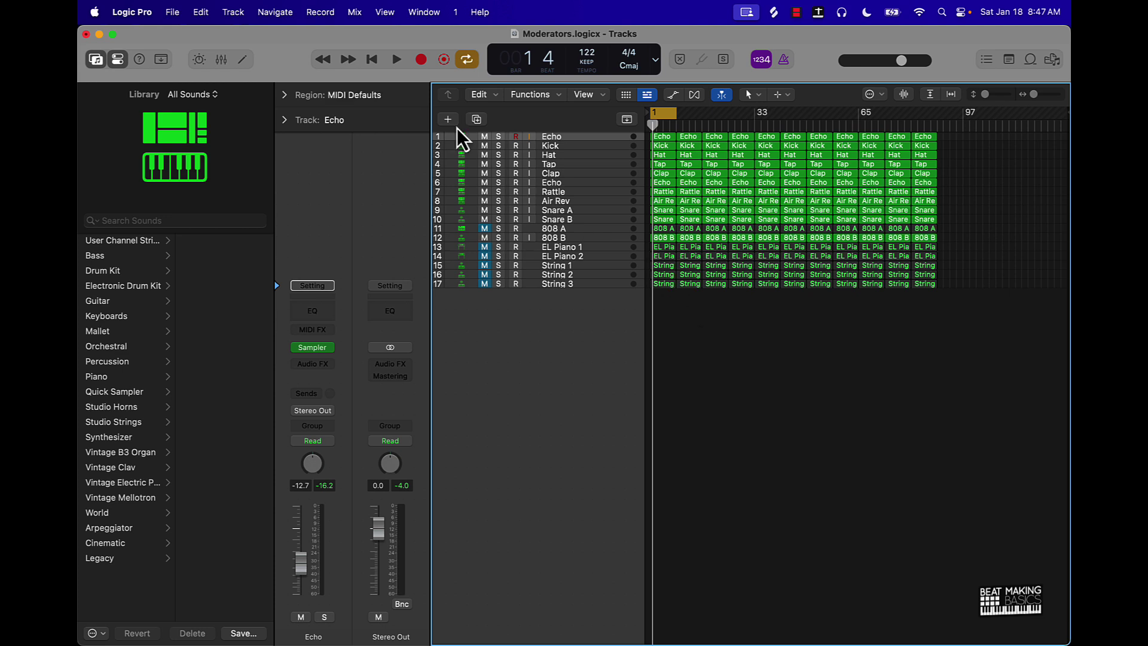
Step: Mute tracks 1 to 10 and 808 B, and unmute String 1 and 808 A
drag(483, 140, 484, 218)
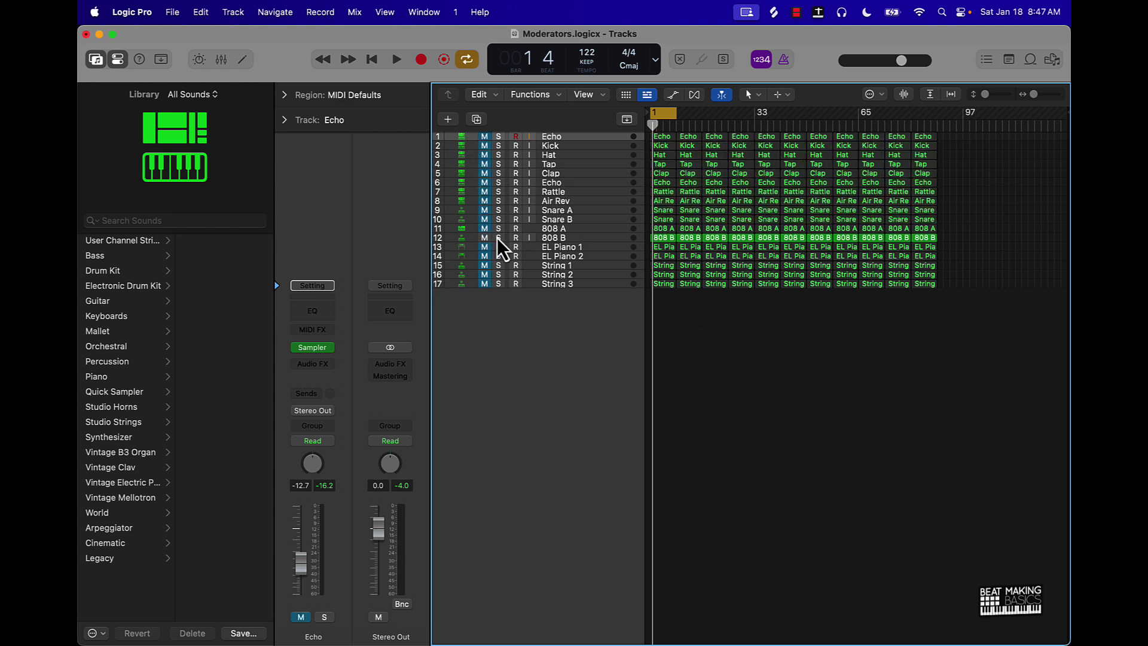
click(486, 238)
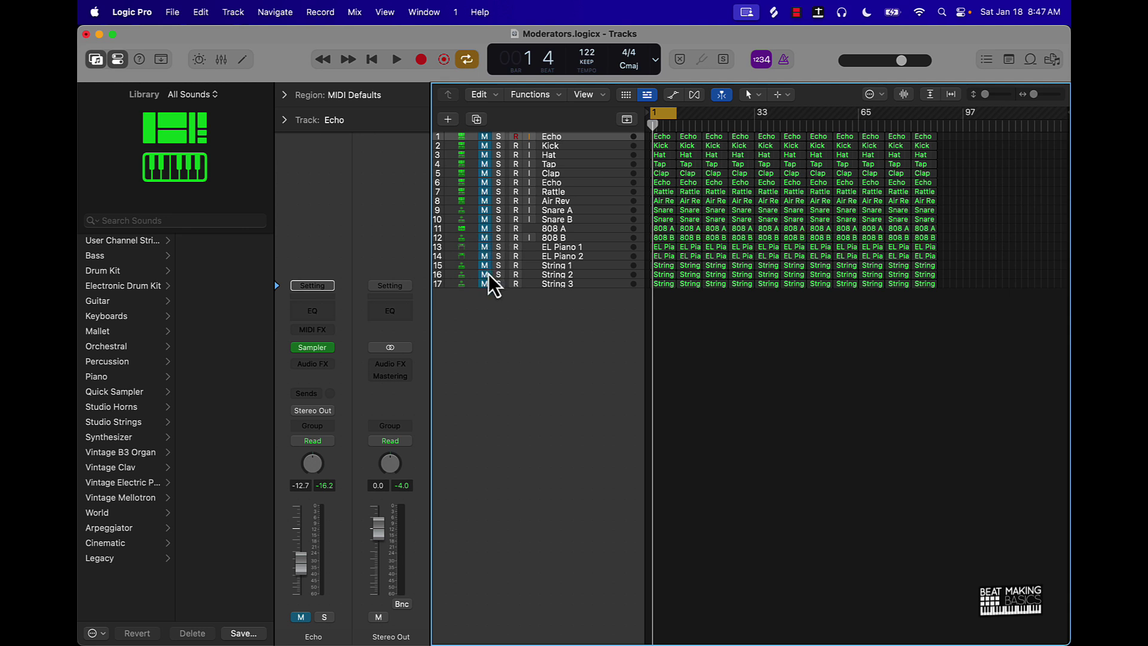
click(484, 265)
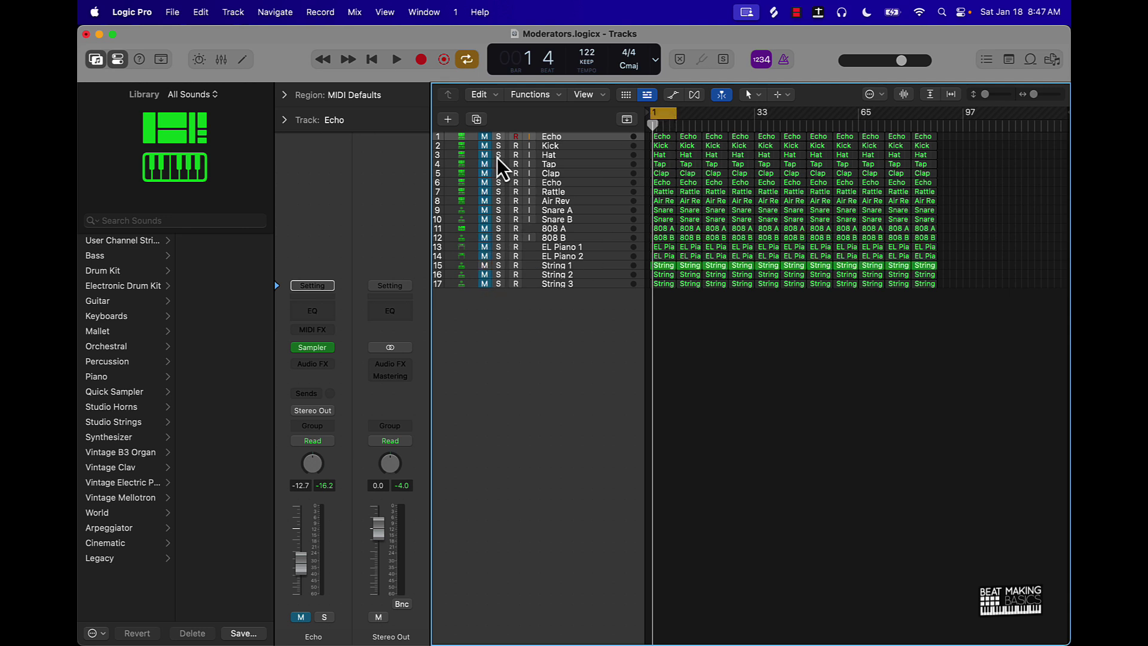
click(483, 228)
Step: Play the arrangement with String 1 and 808 A, and turn off cycle mode during playback
key(space)
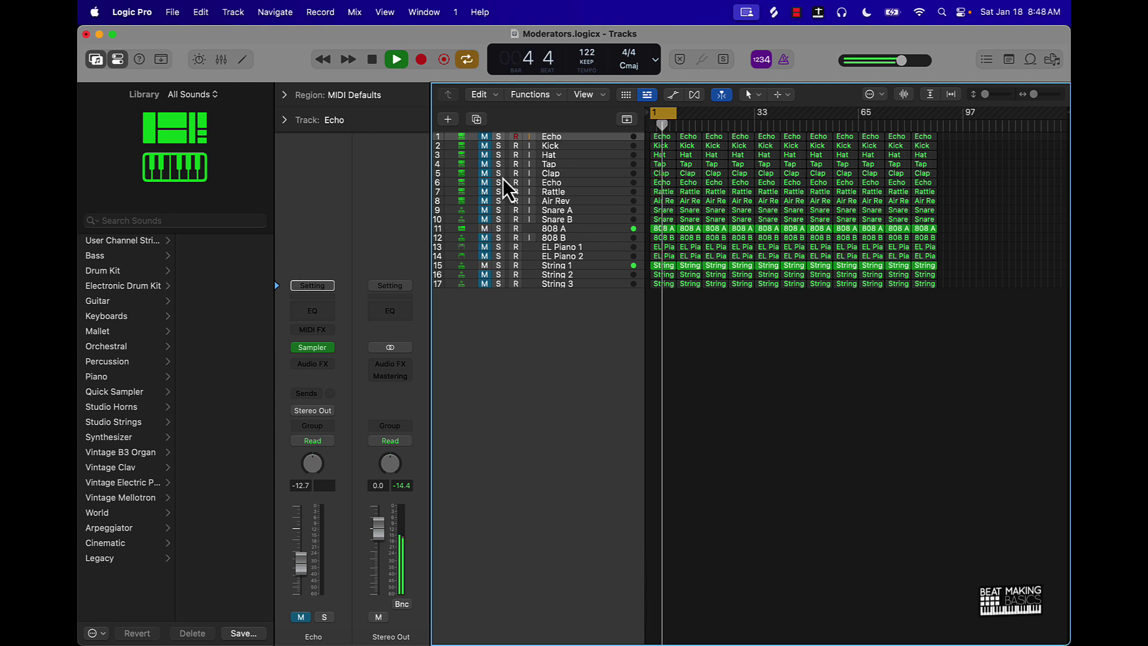
click(662, 116)
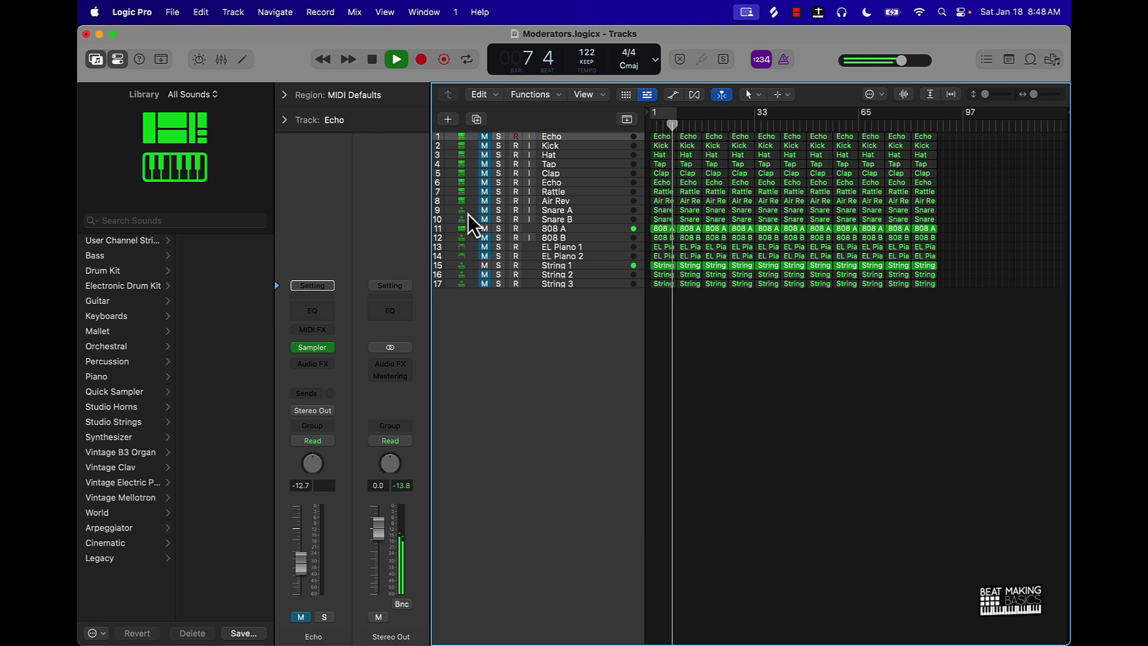
key(space)
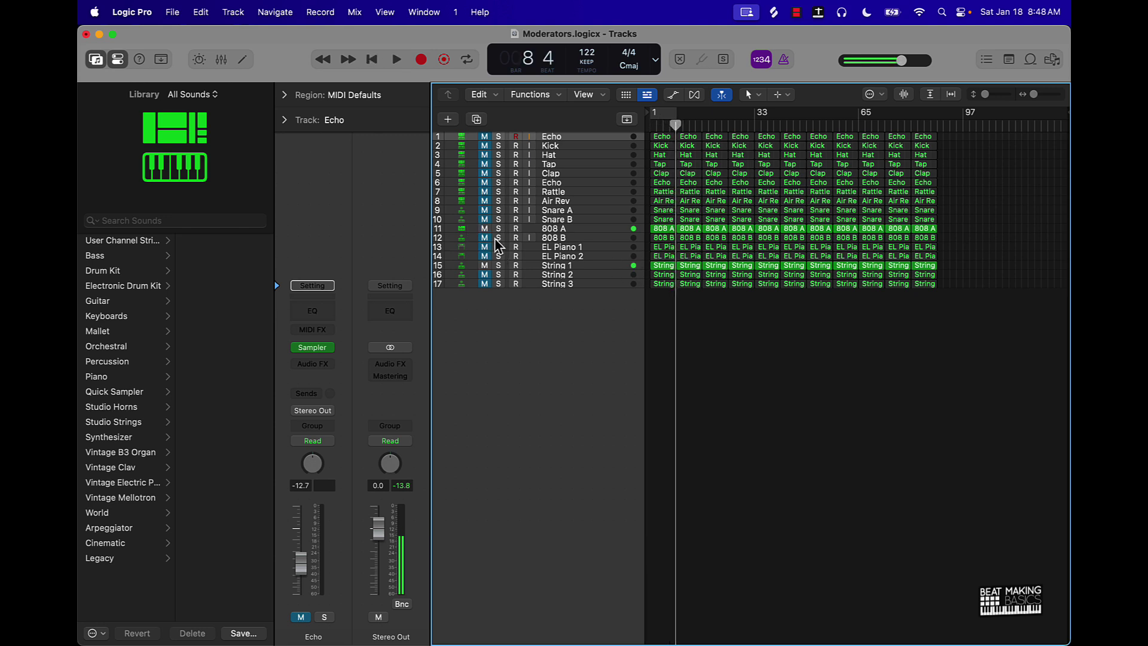
Step: Unmute 808 B, mute 808 A, audition the swap and return the playhead to bar 1
click(484, 237)
click(485, 229)
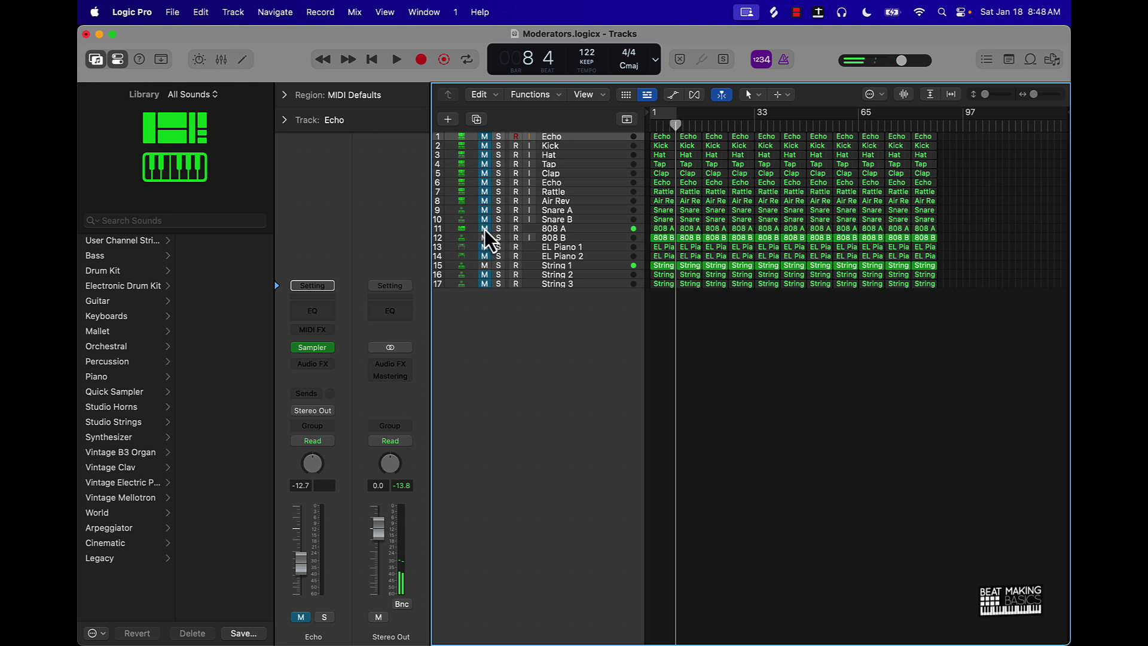
key(space)
key(Return)
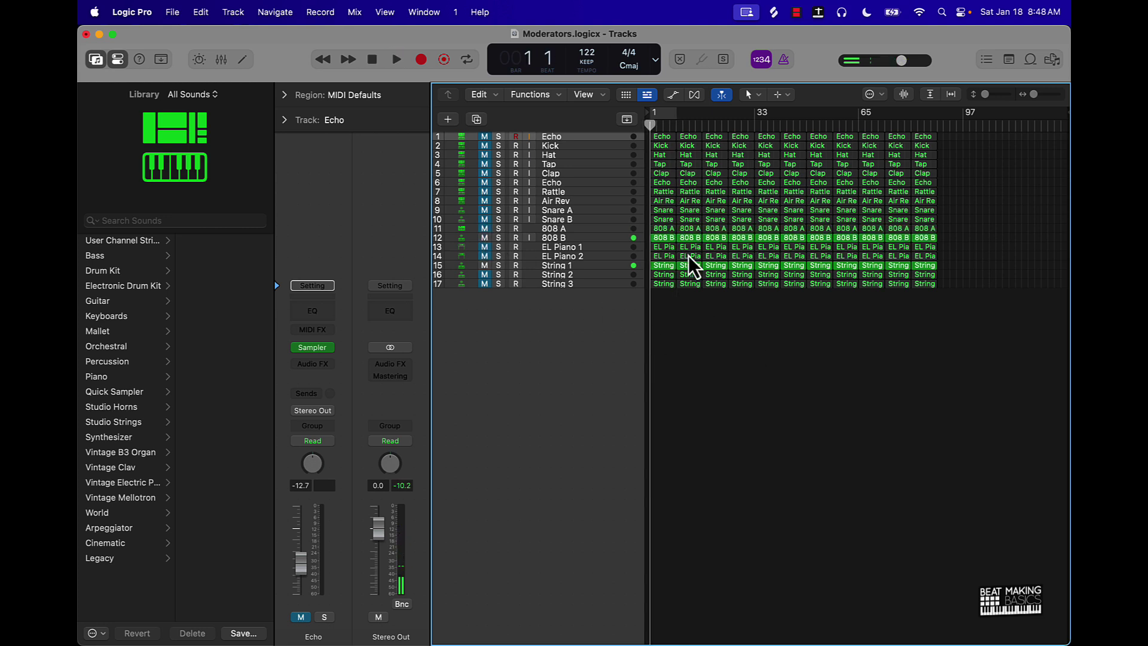
Step: Mute all first-block regions except 808 A and String 1, and unmute all the muted tracks
click(666, 239)
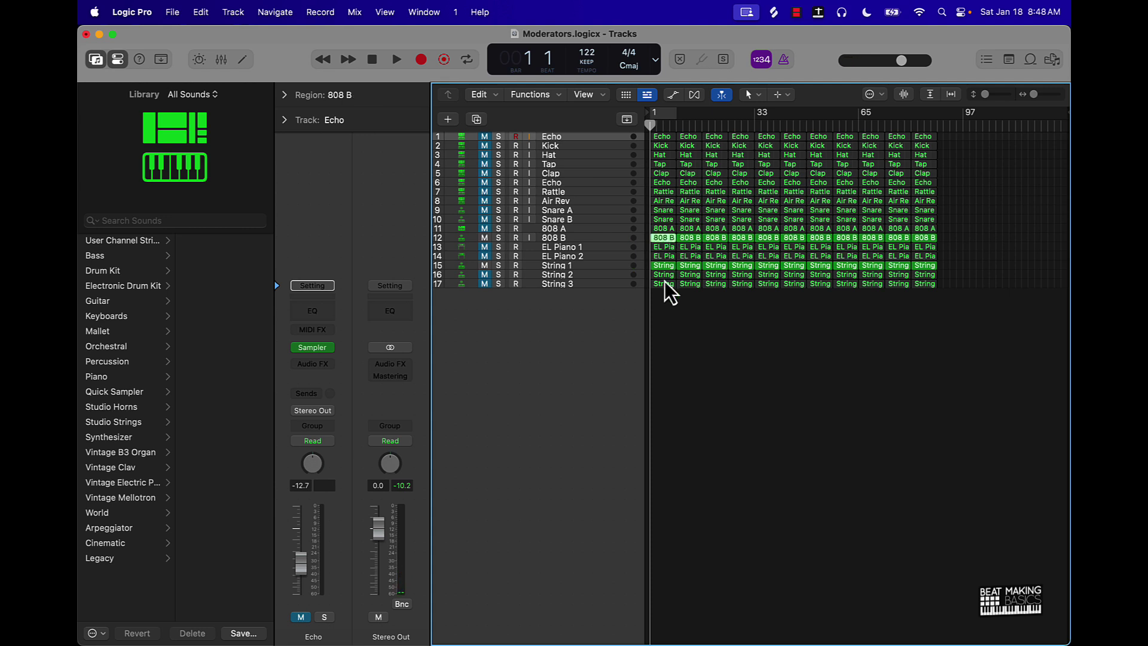
drag(663, 310, 658, 75)
shift+click(659, 265)
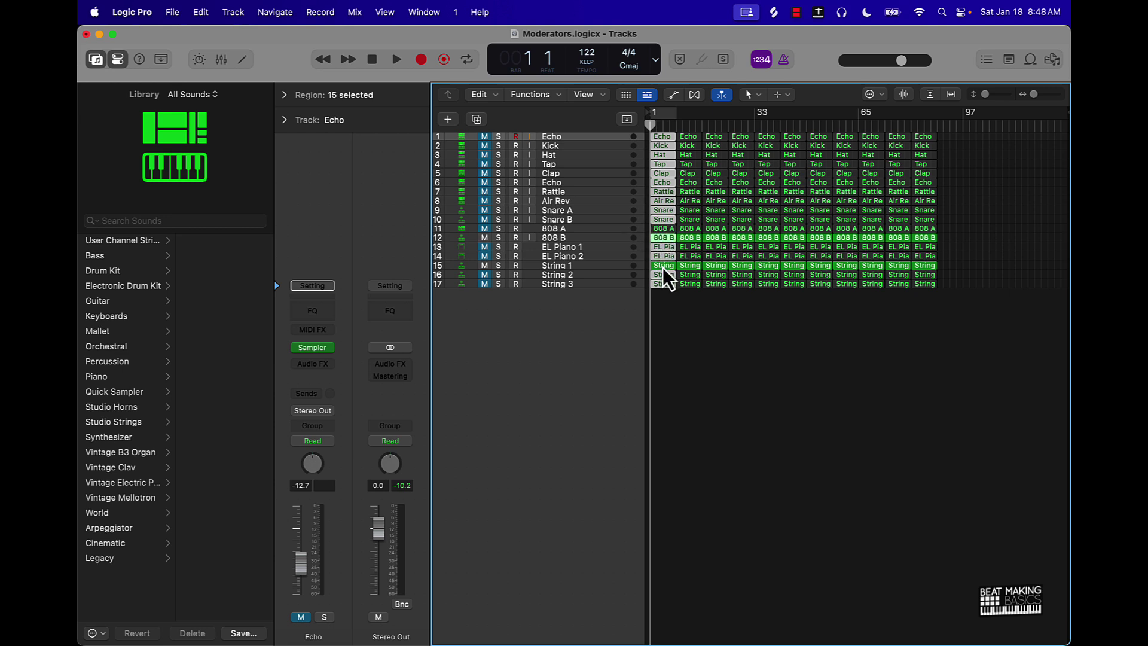
key(Return)
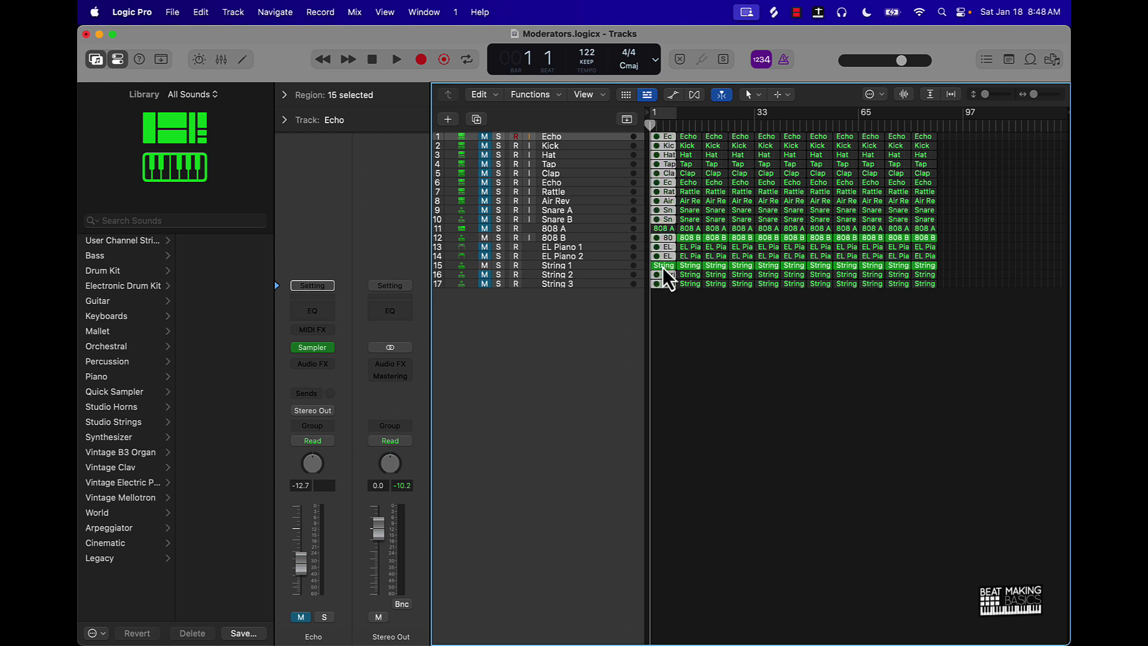
click(677, 321)
drag(483, 136, 483, 325)
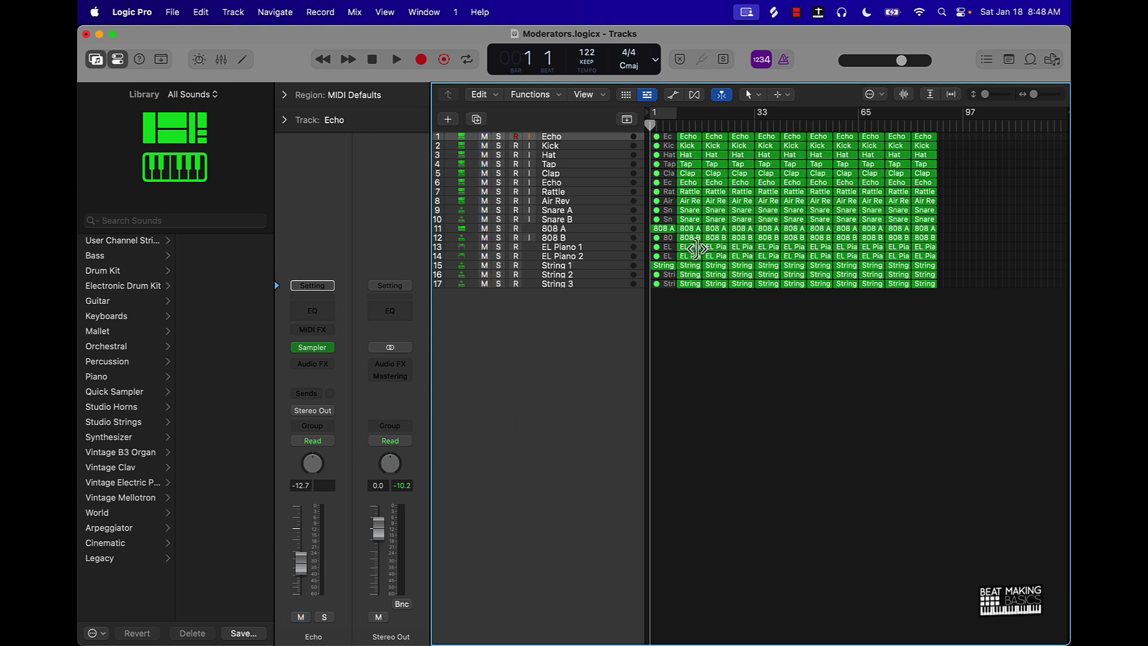
Step: Mute the 808 A and EL Piano 2 regions in the second block and play from the start
click(690, 228)
click(702, 312)
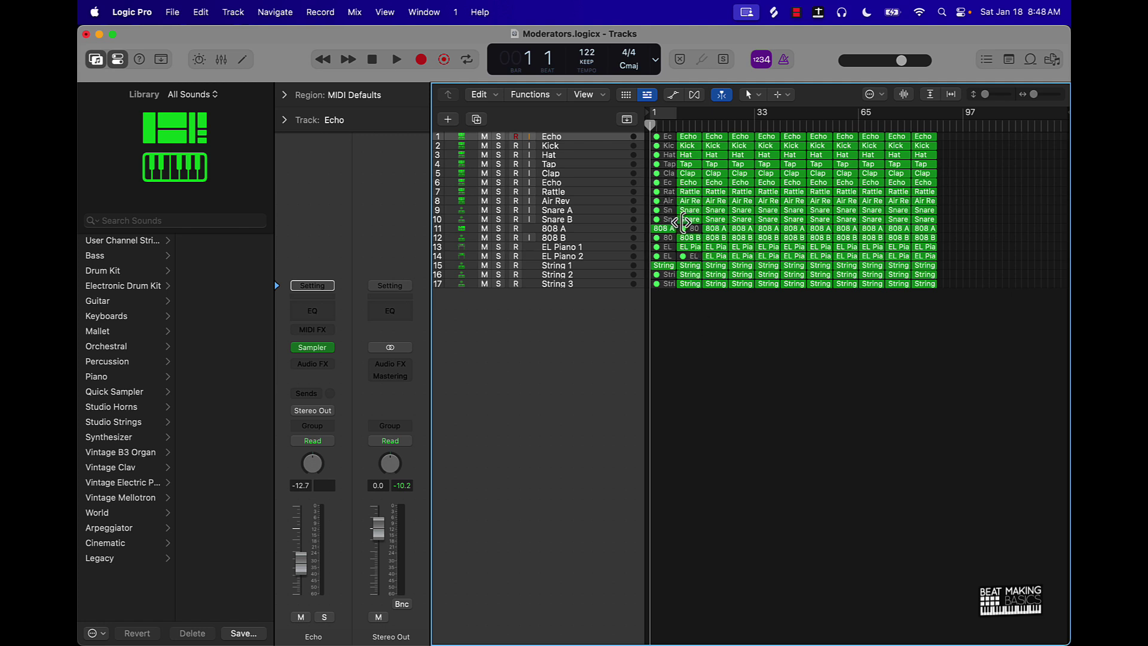
key(space)
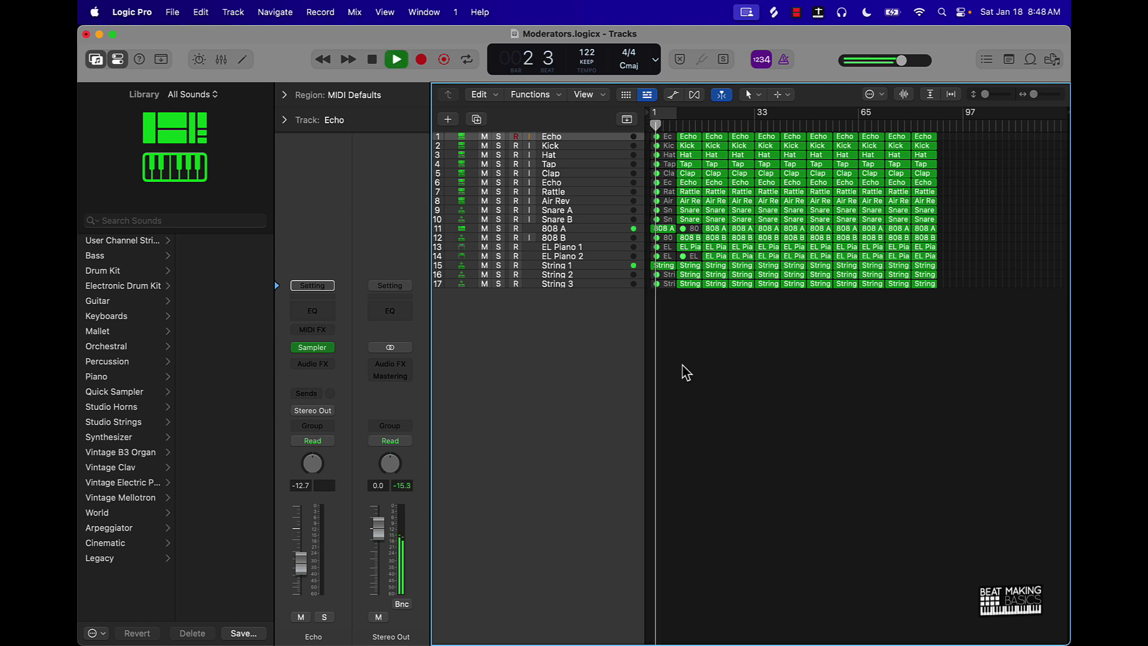
Step: Set the 808 B track's volume to -8.0 dB during playback
click(609, 231)
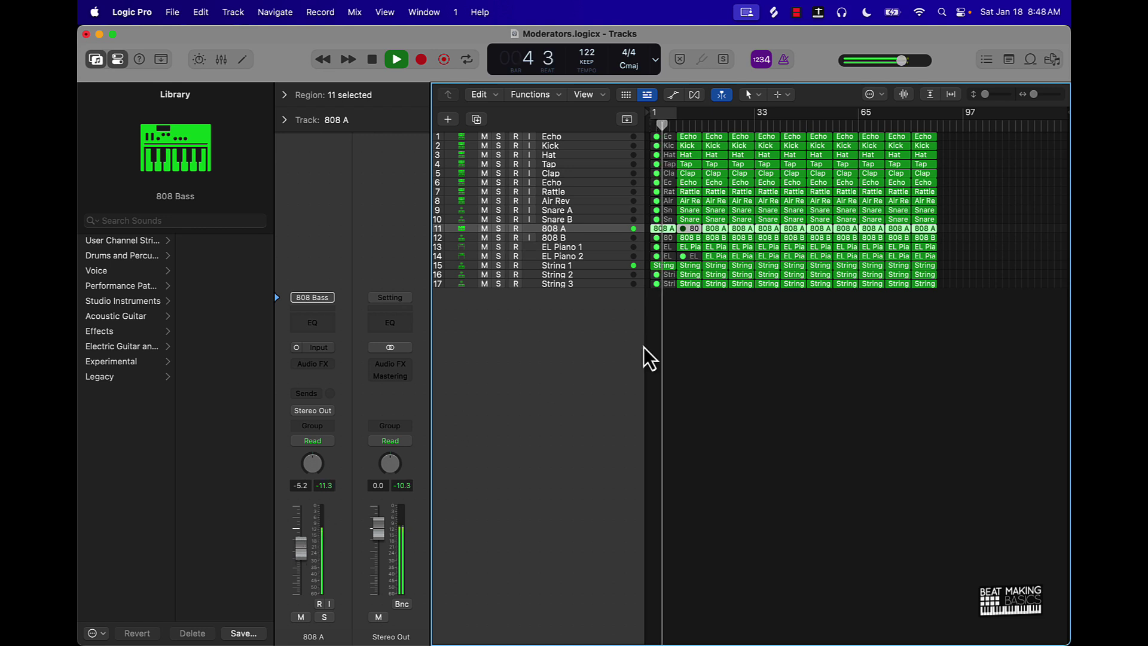
click(569, 239)
drag(310, 568, 303, 551)
click(776, 467)
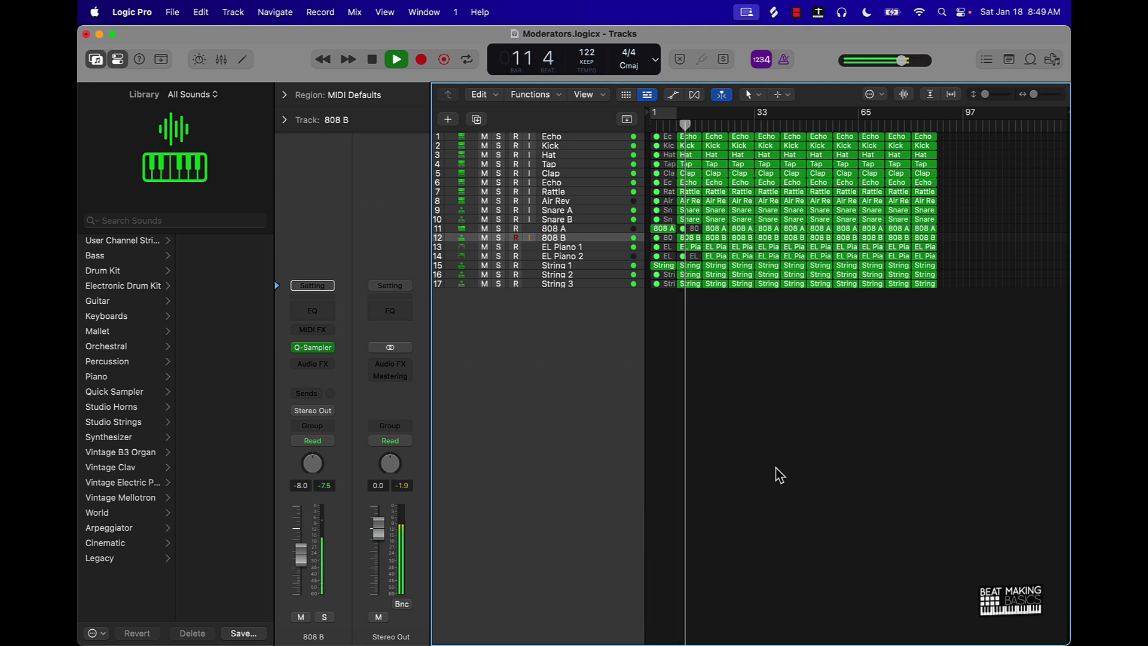
Step: Mute the 808 A region at bar 17 and, with playback stopped, set a cycle range from bar 17 to bar 33
click(712, 231)
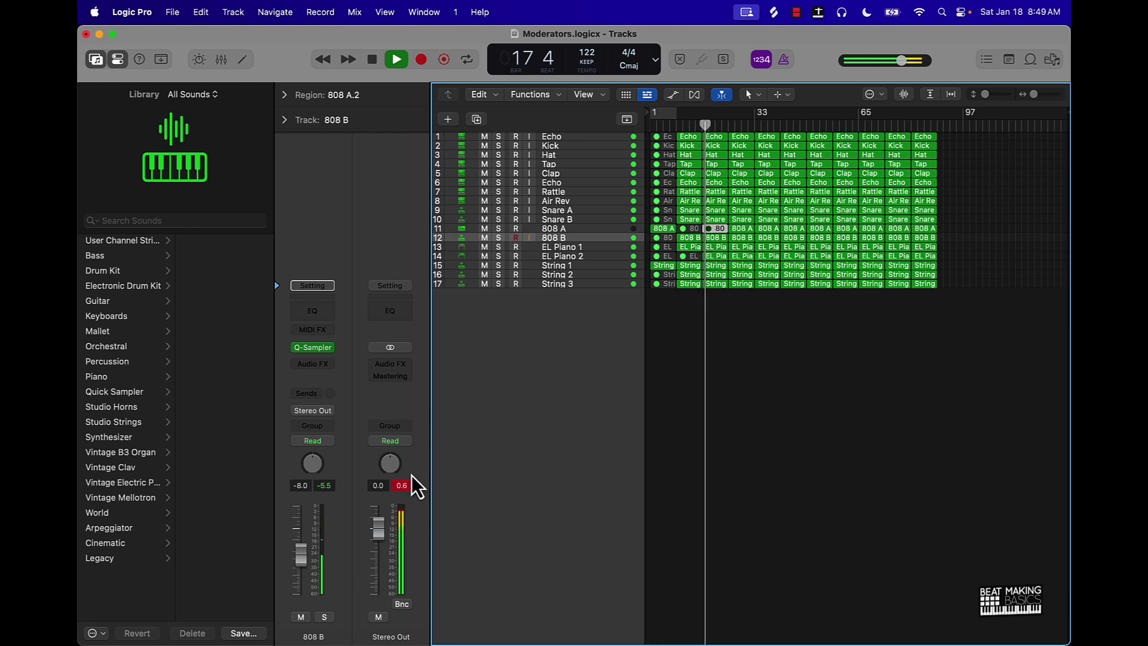
key(space)
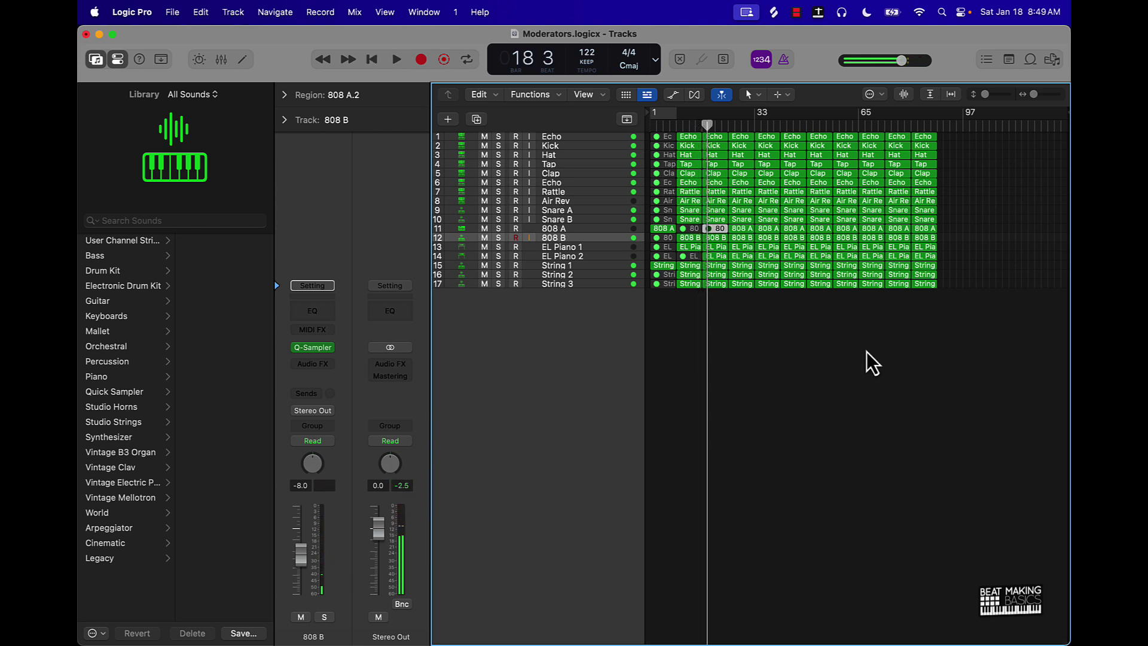
key(super+Right)
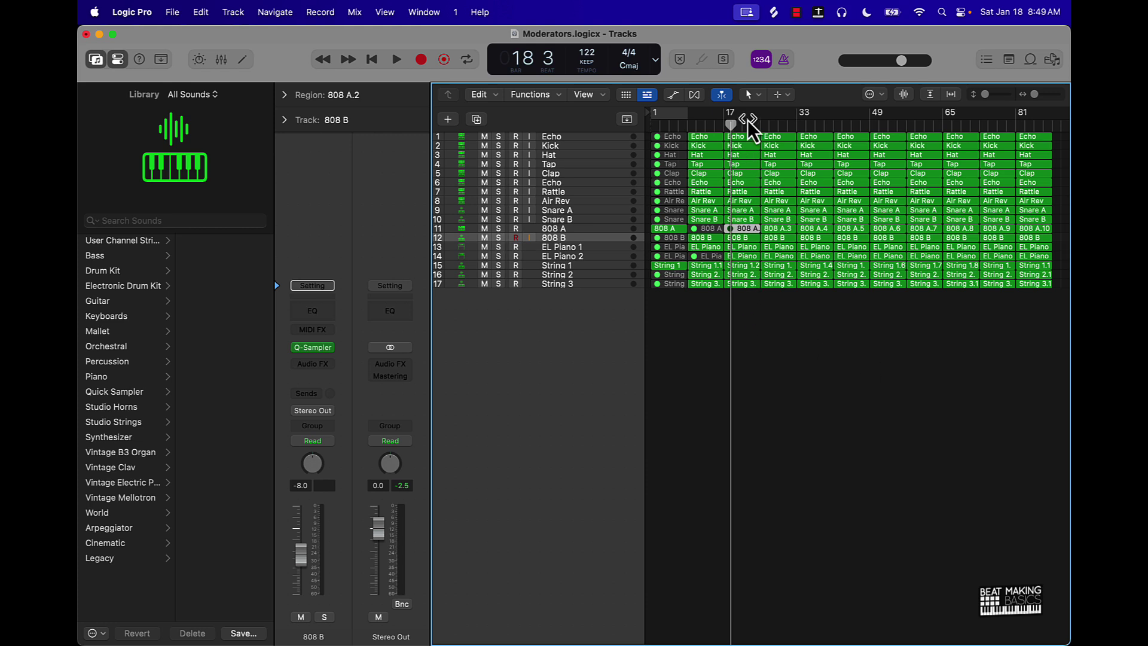
drag(723, 113, 796, 119)
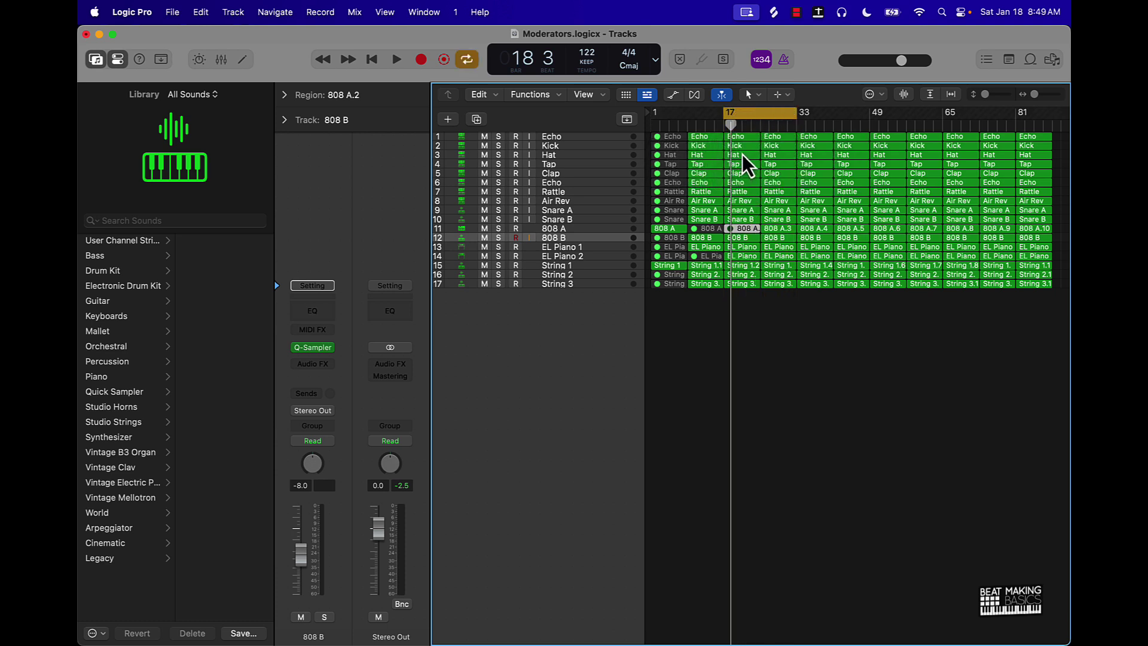
Step: Mute the Kick, 808 B, EL Piano 1, EL Piano 2, String 1 and String 2 regions at bar 17
click(741, 148)
click(741, 238)
click(700, 236)
click(748, 343)
click(739, 239)
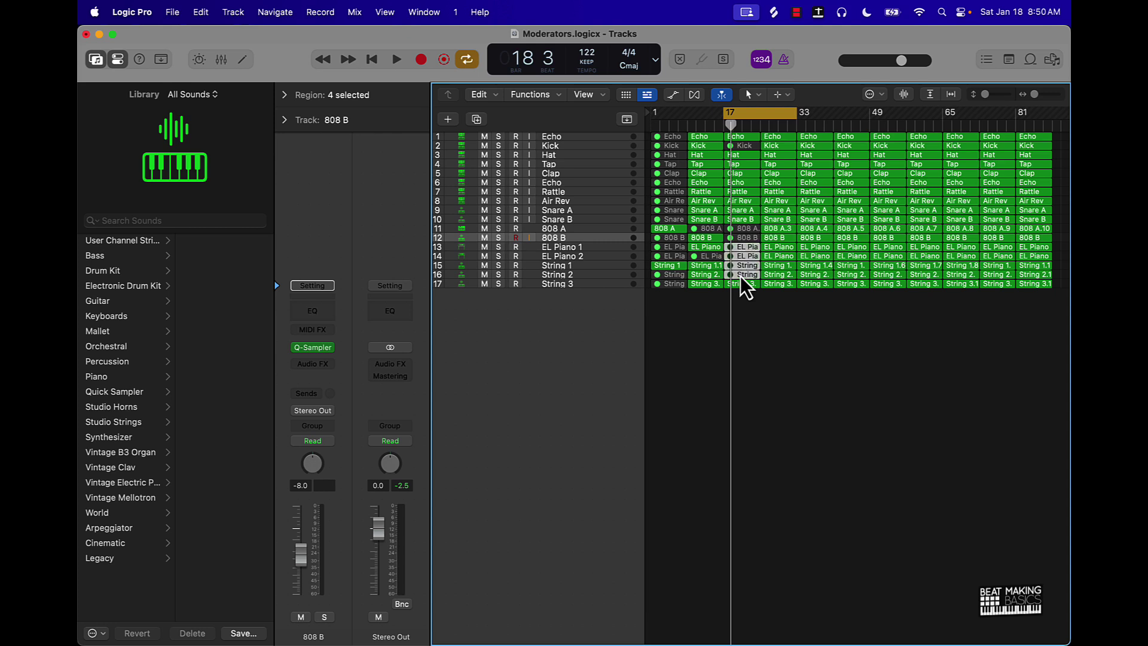
Step: Play from shortly before bar 17 and mute the track 1 Echo region at bar 17
double_click(707, 121)
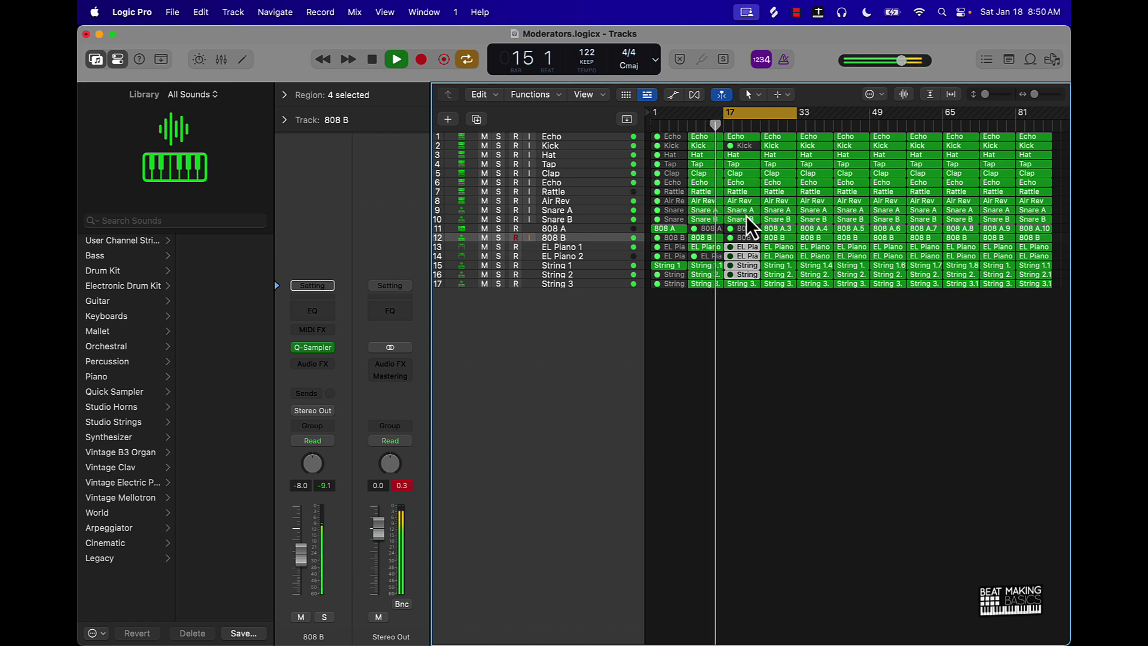
click(738, 136)
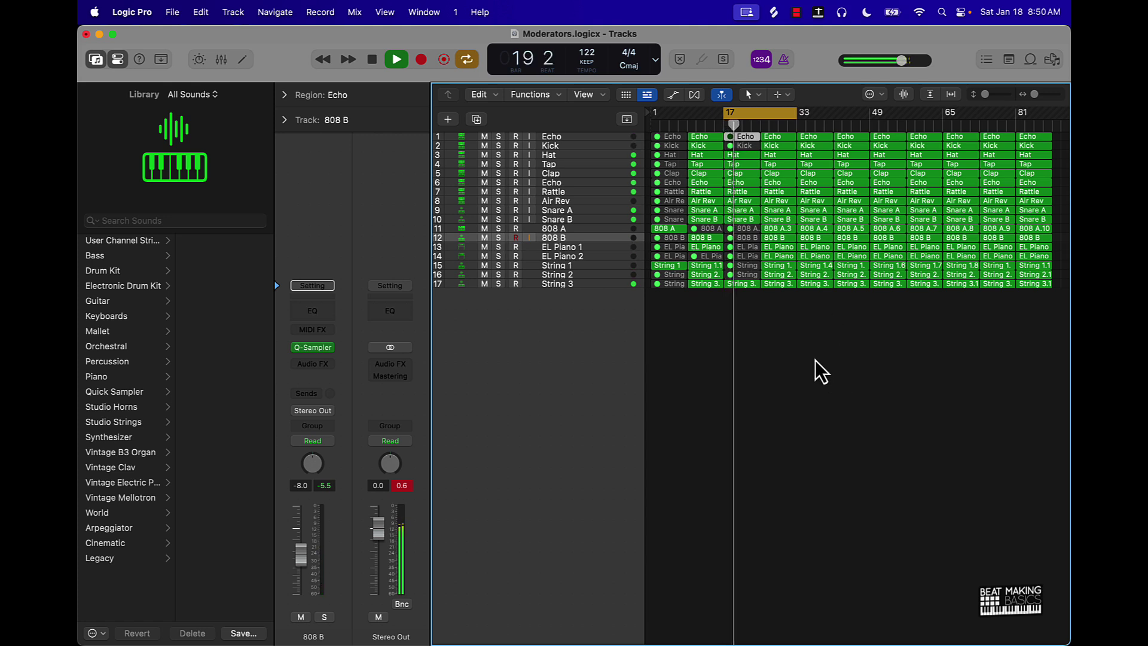
click(800, 339)
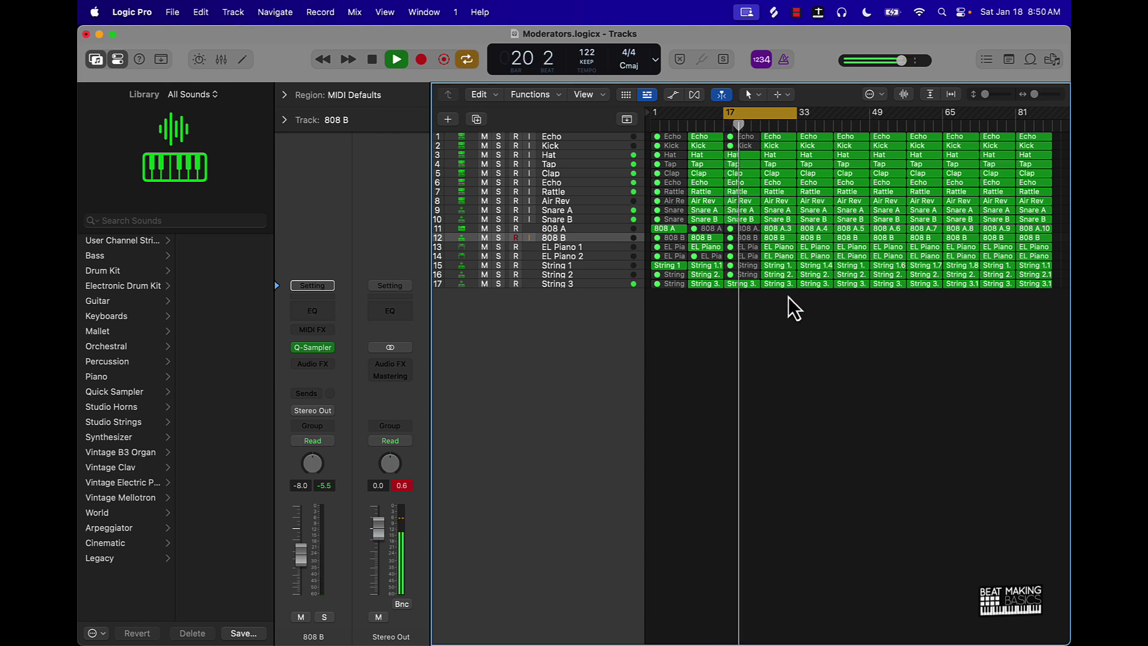
Step: Mute the 808 B, EL Piano 2 and String 1 regions at bar 25
click(780, 268)
shift+click(778, 255)
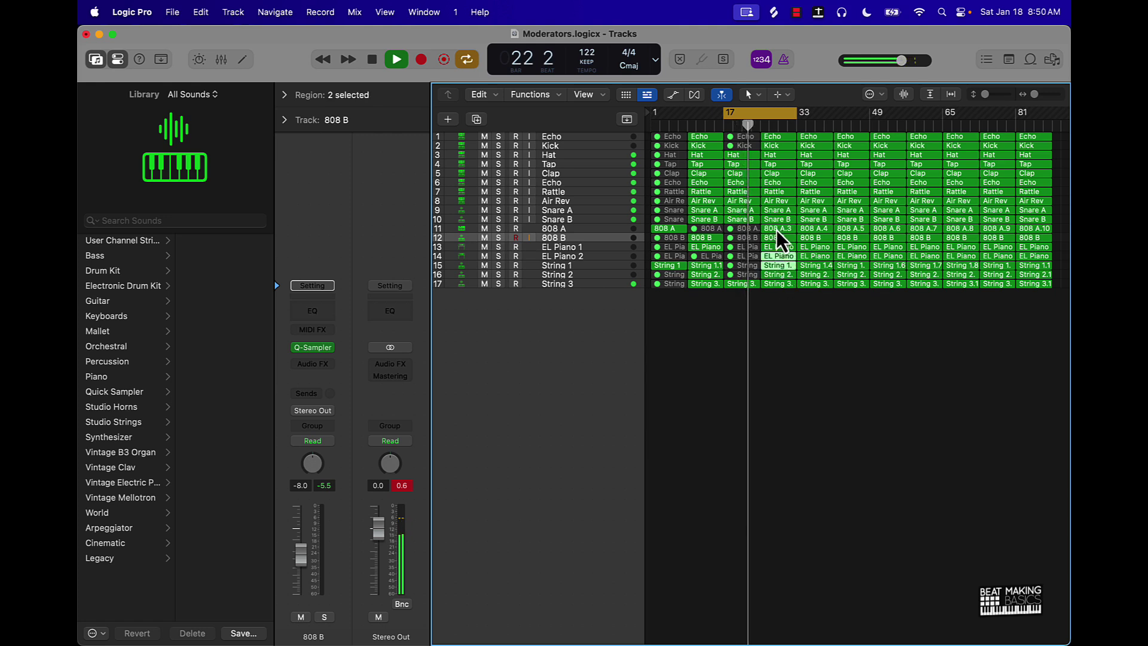
shift+click(776, 236)
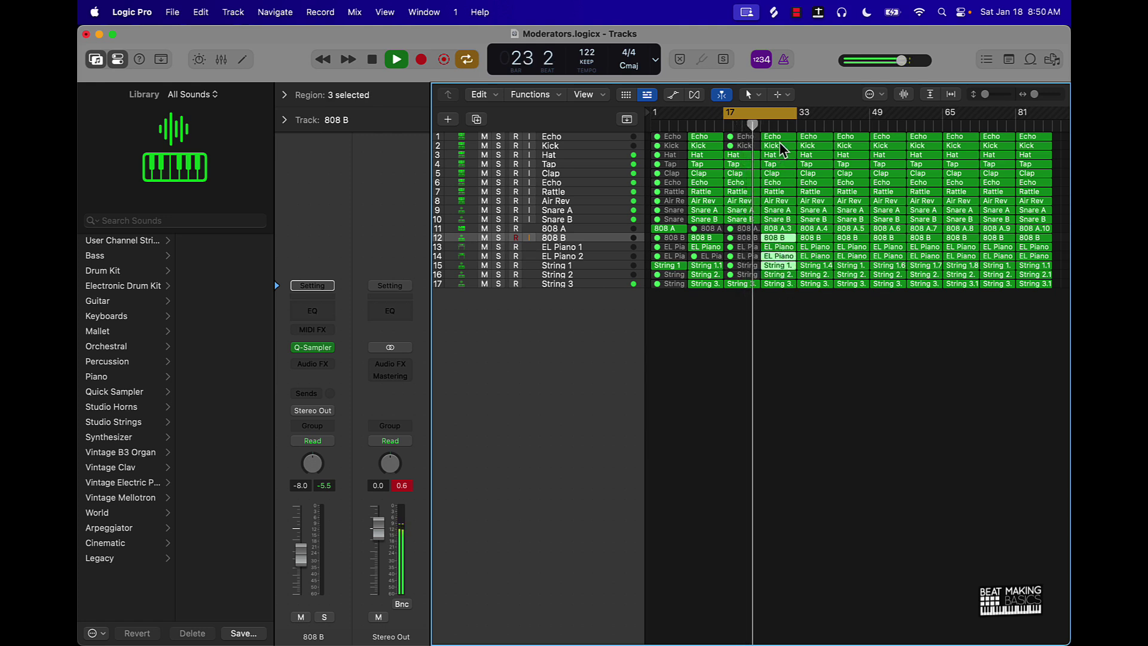
click(812, 332)
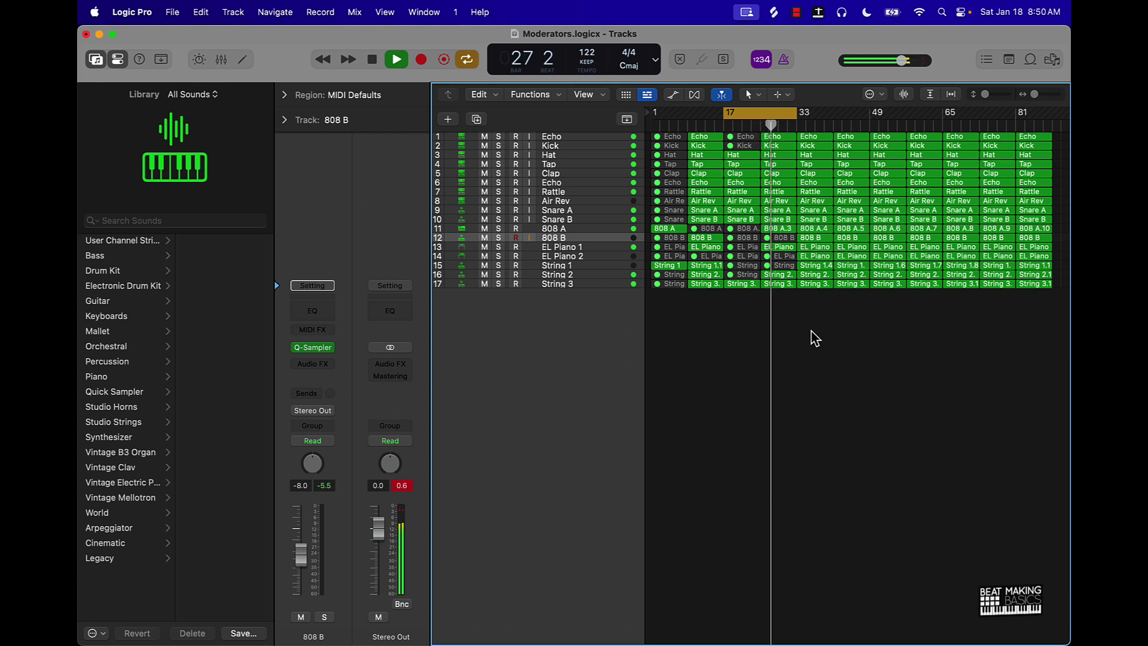
Step: Mute the 808 A region at bar 33 and turn off cycle mode
click(818, 231)
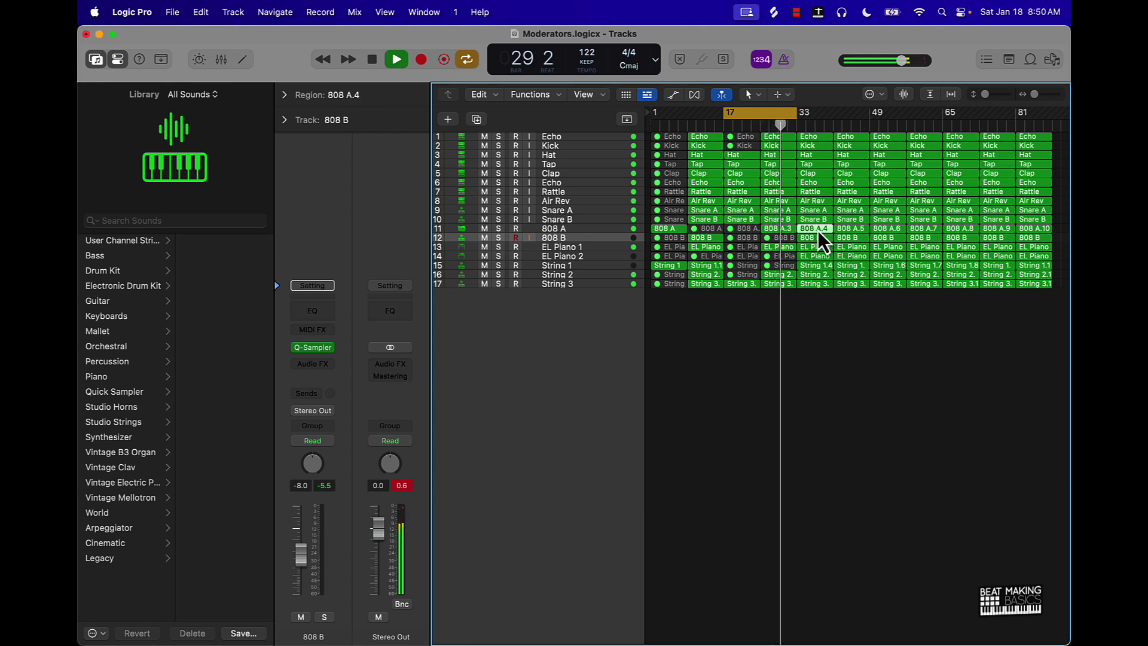
key(m)
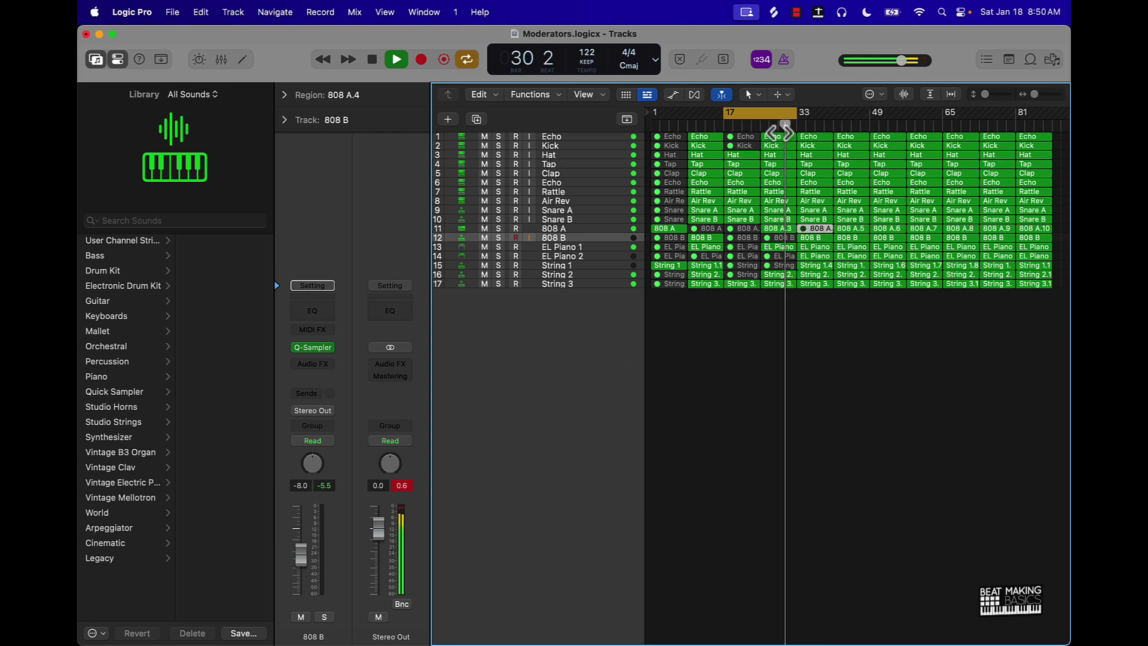
click(763, 115)
click(842, 358)
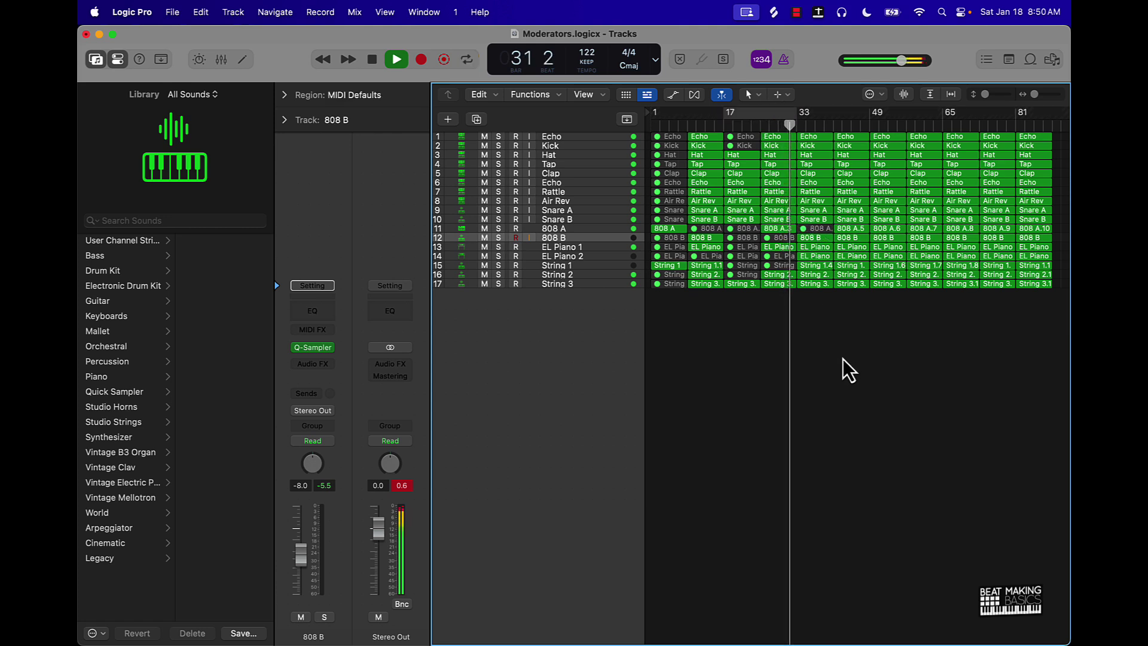
Step: Listen to the transition into the block at bar 33, stop playback and bring the whole arrangement back into view
ctrl+alt+click(843, 358)
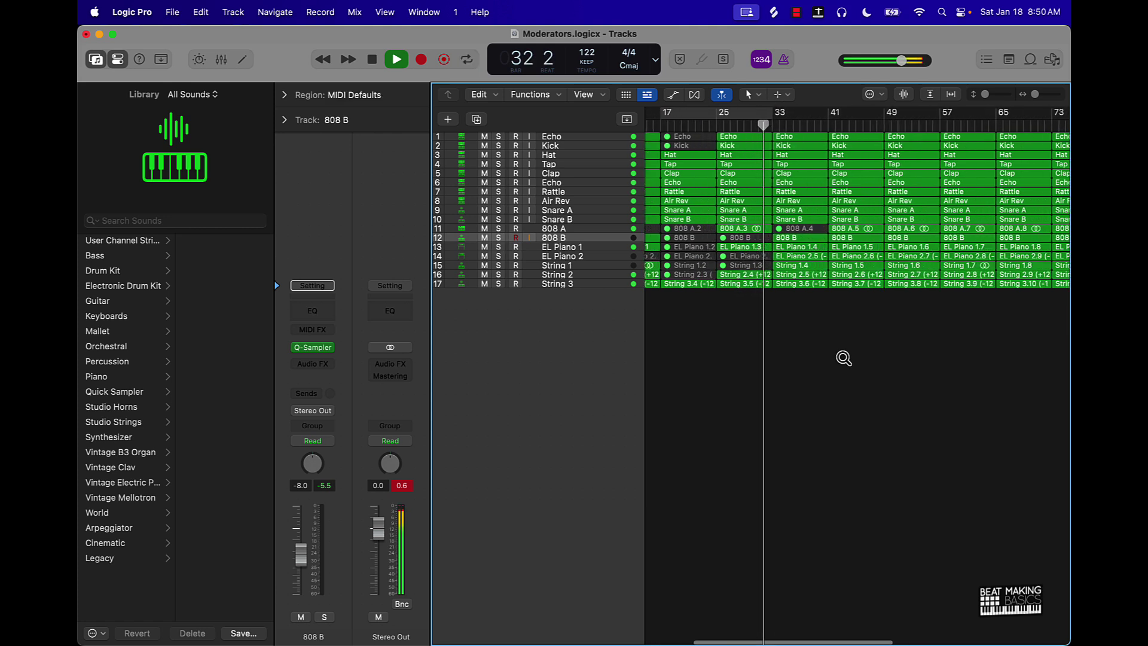
ctrl+alt+click(844, 358)
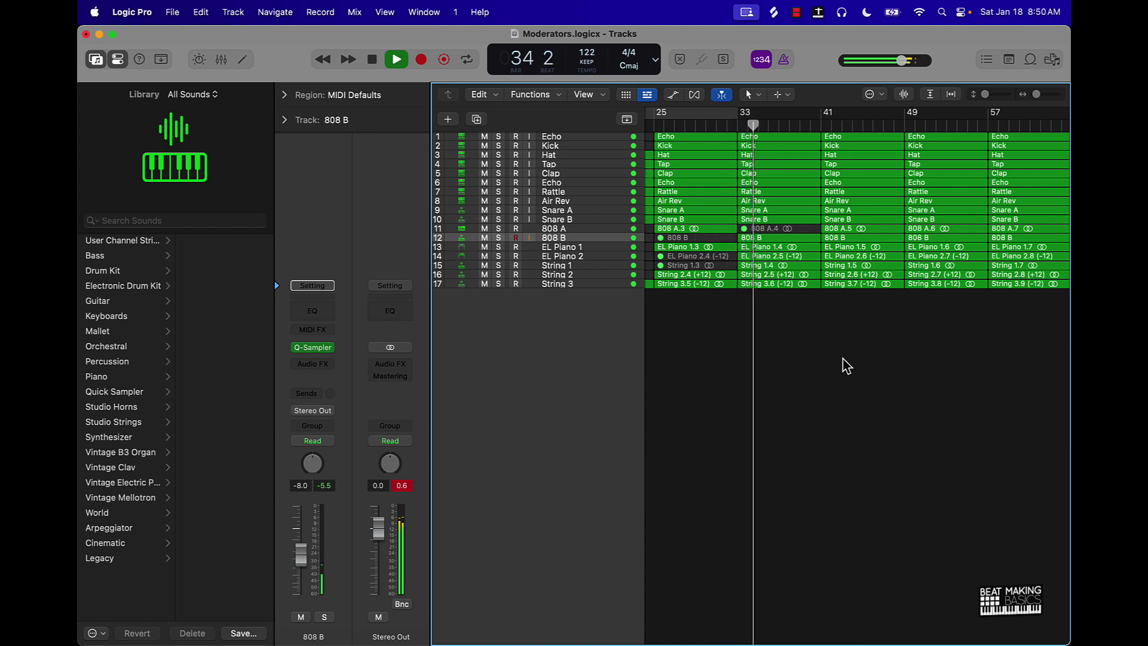
key(space)
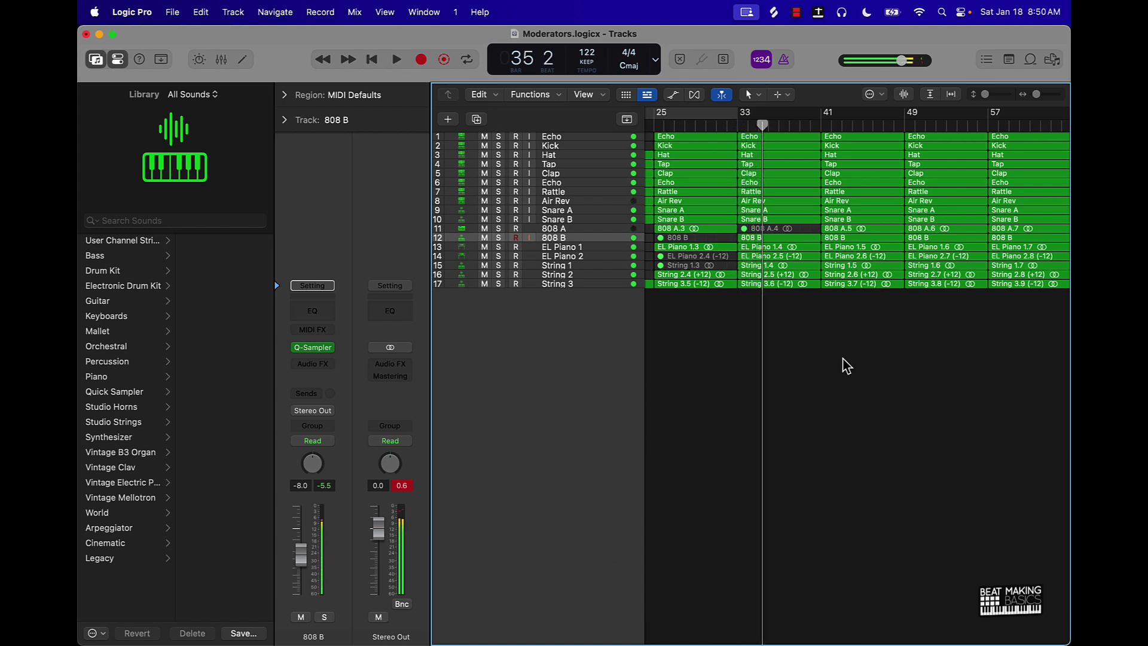
key(super+Left)
key(super+Left)
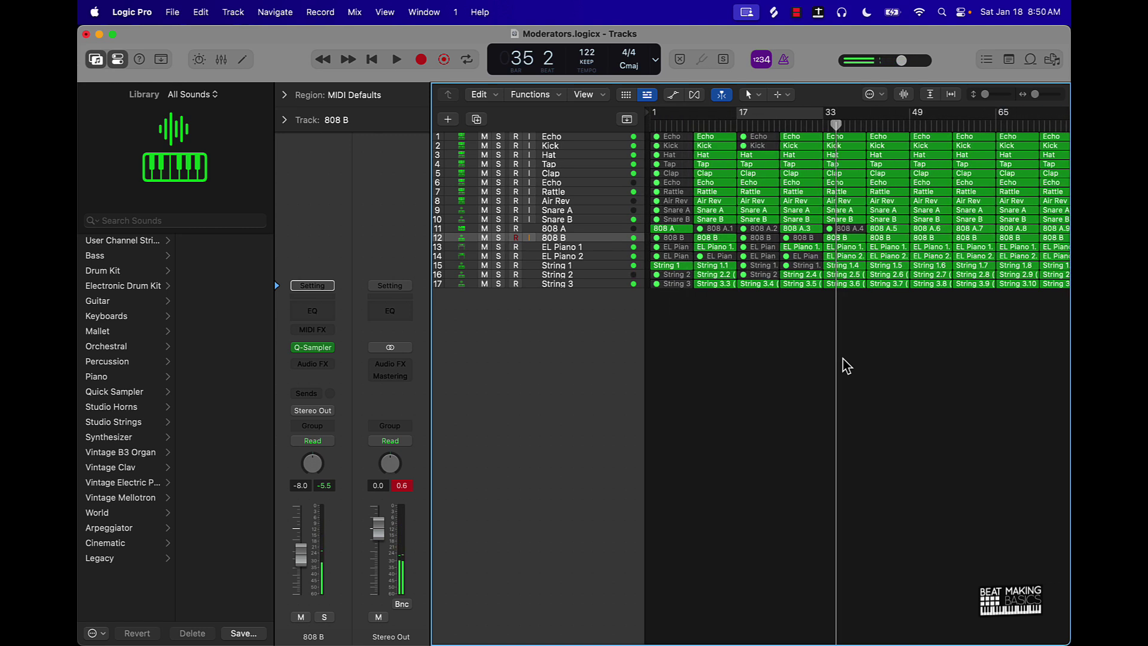
key(super+Left)
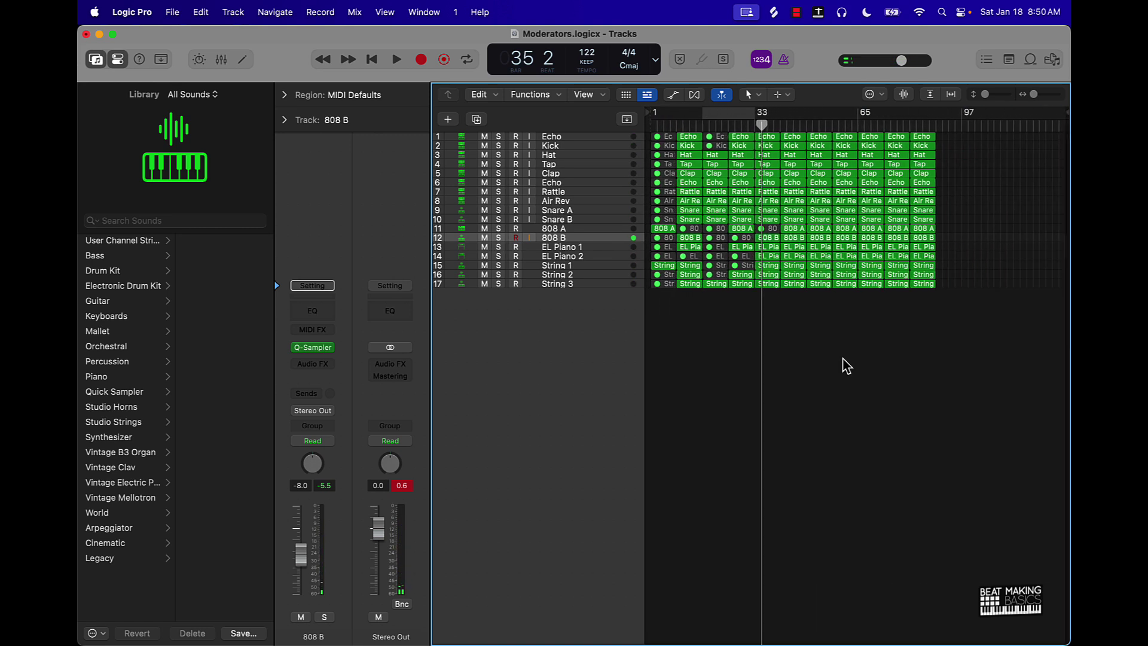
Step: Delete all regions from bar 41 onward and repeat the three blocks starting at bar 17 once across all tracks
drag(798, 322, 937, 119)
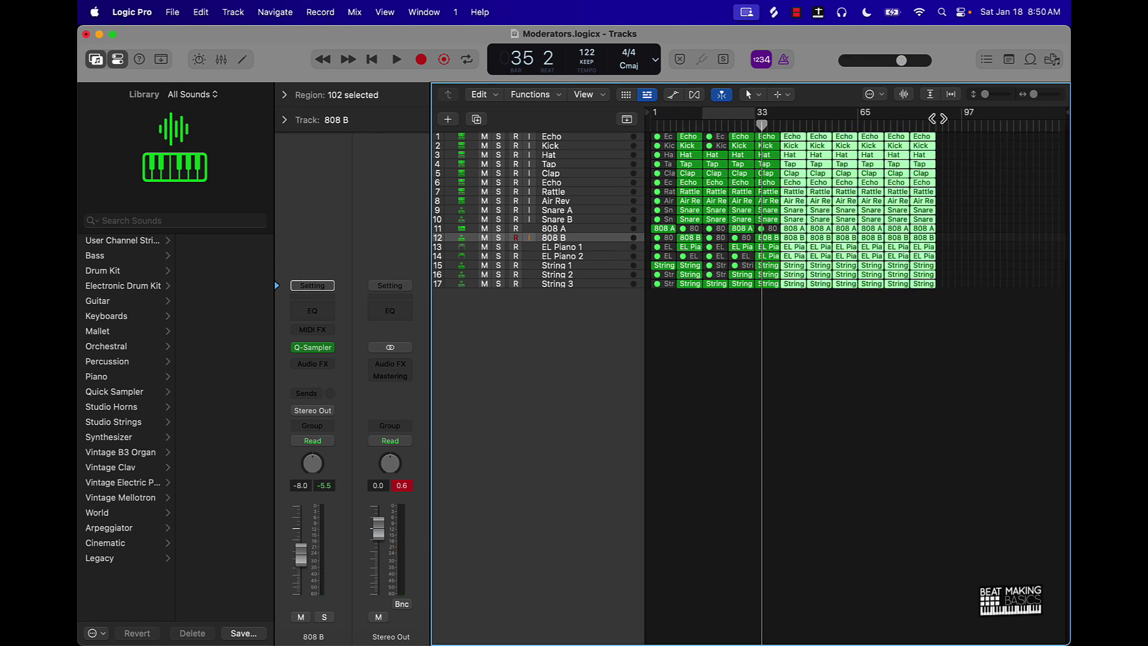
key(Delete)
drag(794, 138, 713, 295)
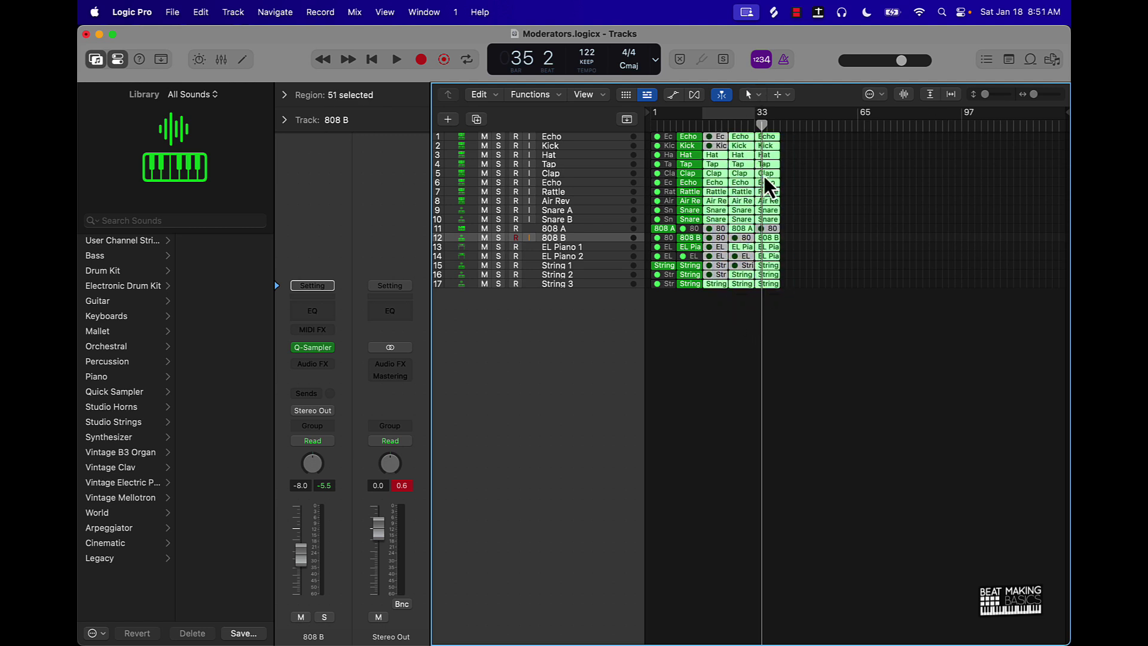
key(super+r)
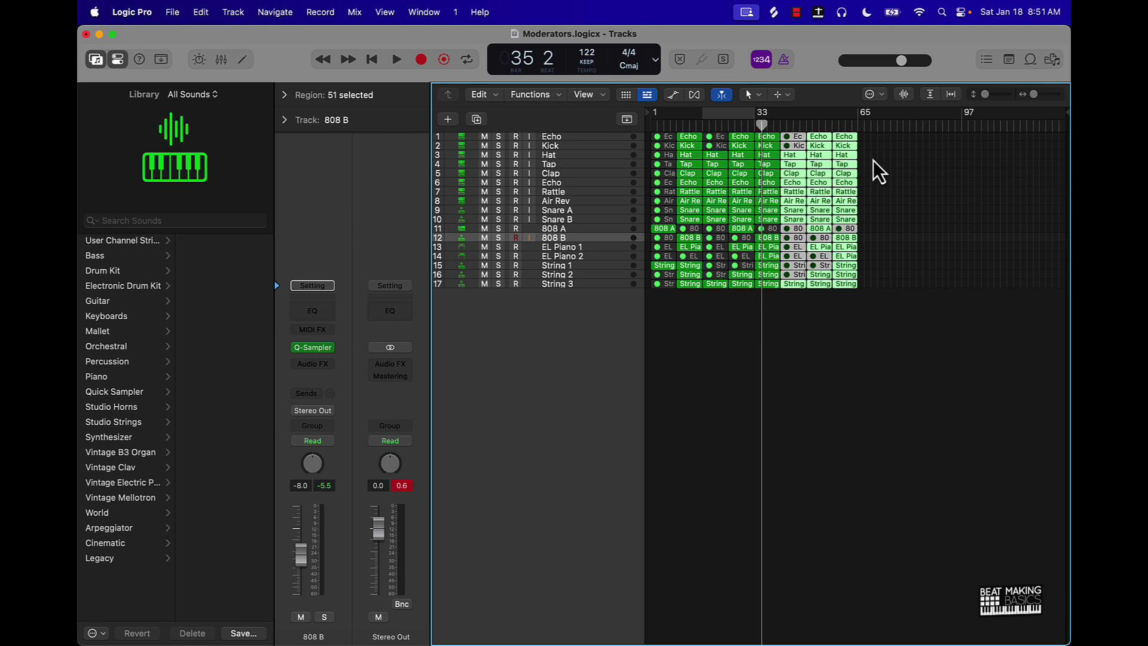
Step: Move the playhead to the end of the arrangement at bar 66 and show the time position beside the bar position
click(862, 123)
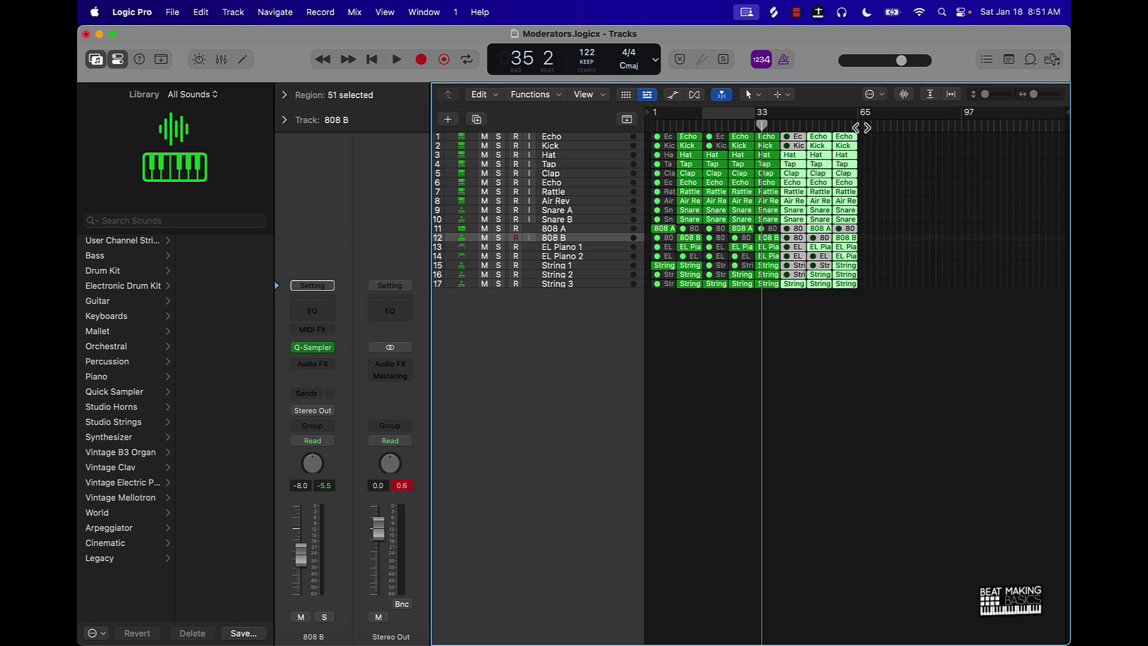
click(656, 61)
key(Escape)
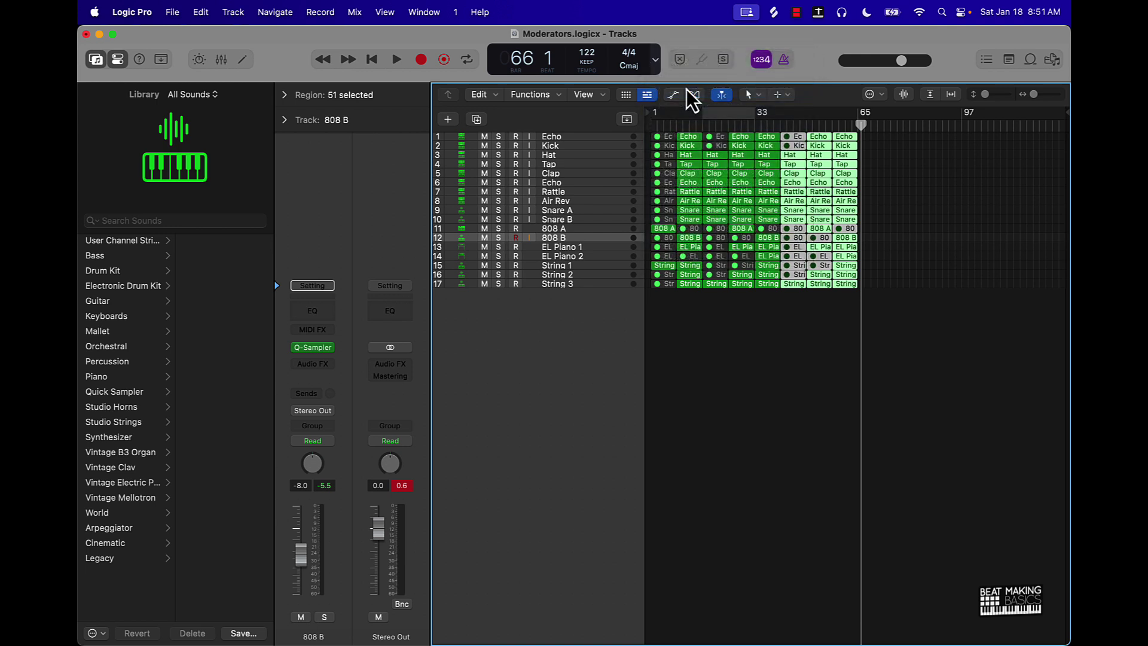
click(626, 75)
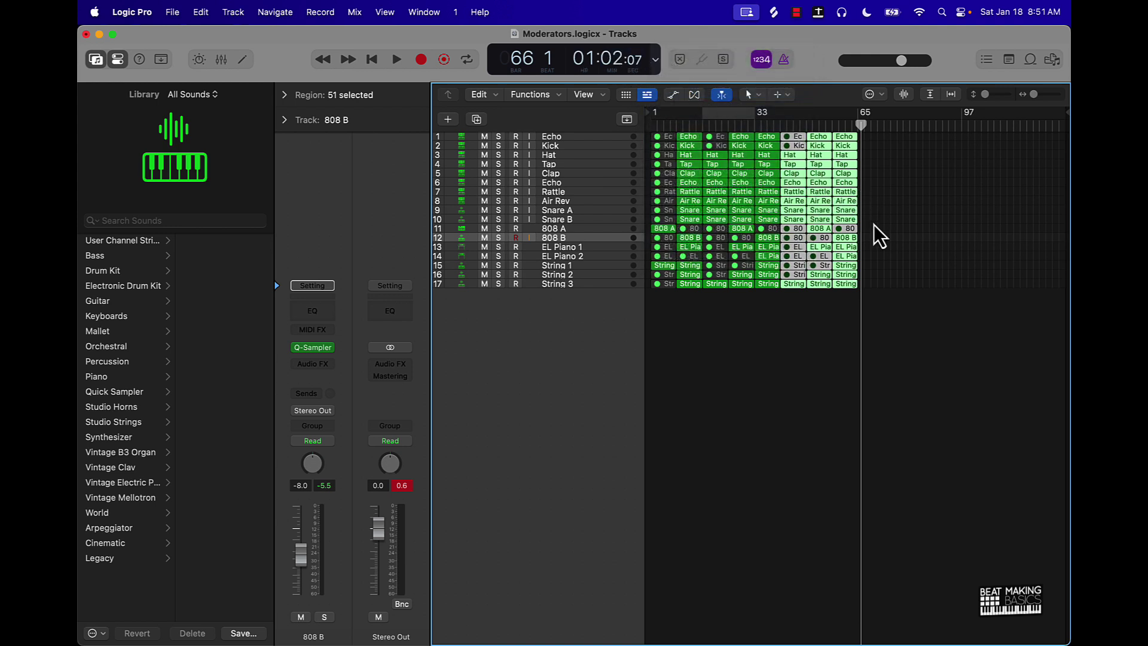
Step: Copy the opening eight-bar block across all 17 tracks to bar 65 as a closing section
click(850, 310)
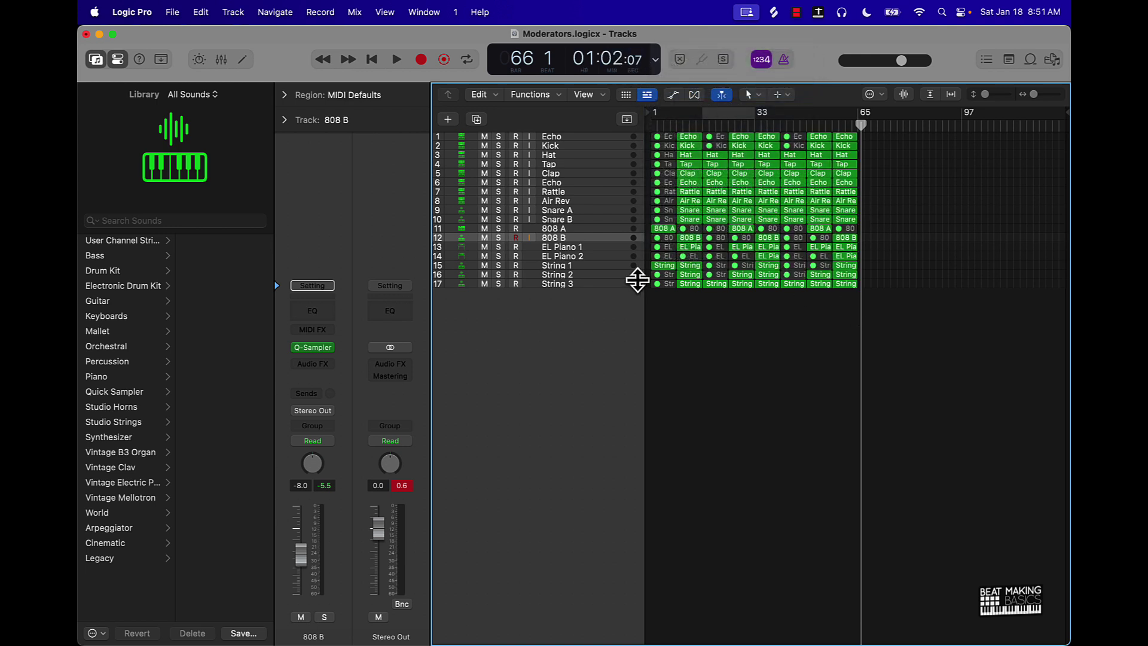
drag(657, 304, 633, 98)
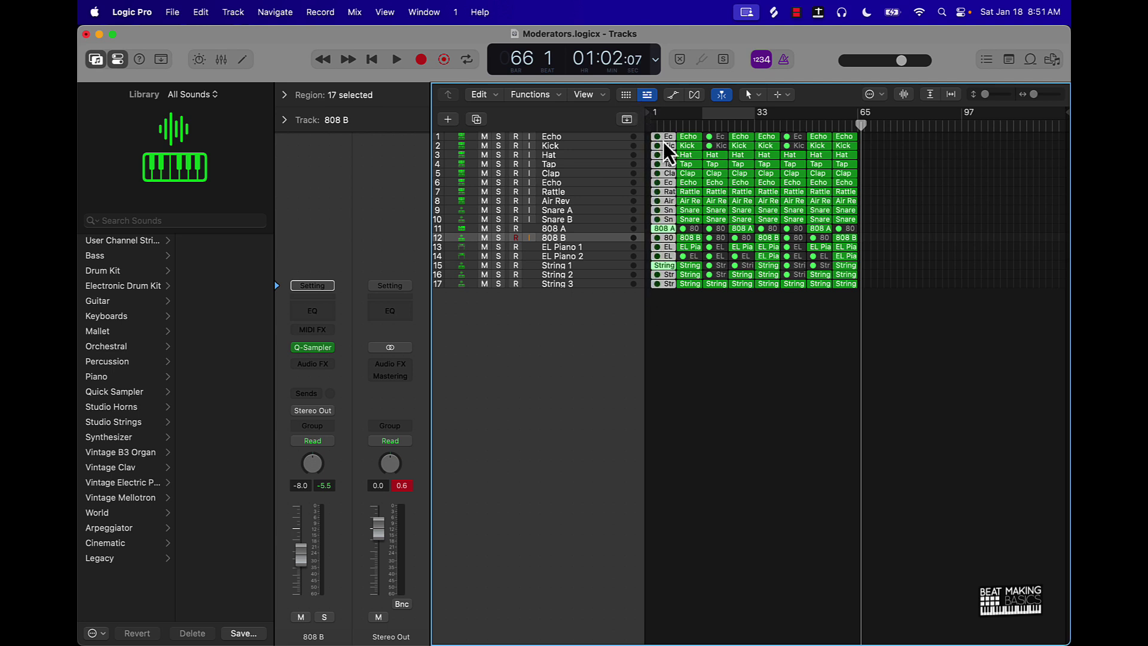
drag(659, 138, 866, 135)
Step: Move the project end to about bar 73, where the final block stops, and return the playhead to the start
click(885, 126)
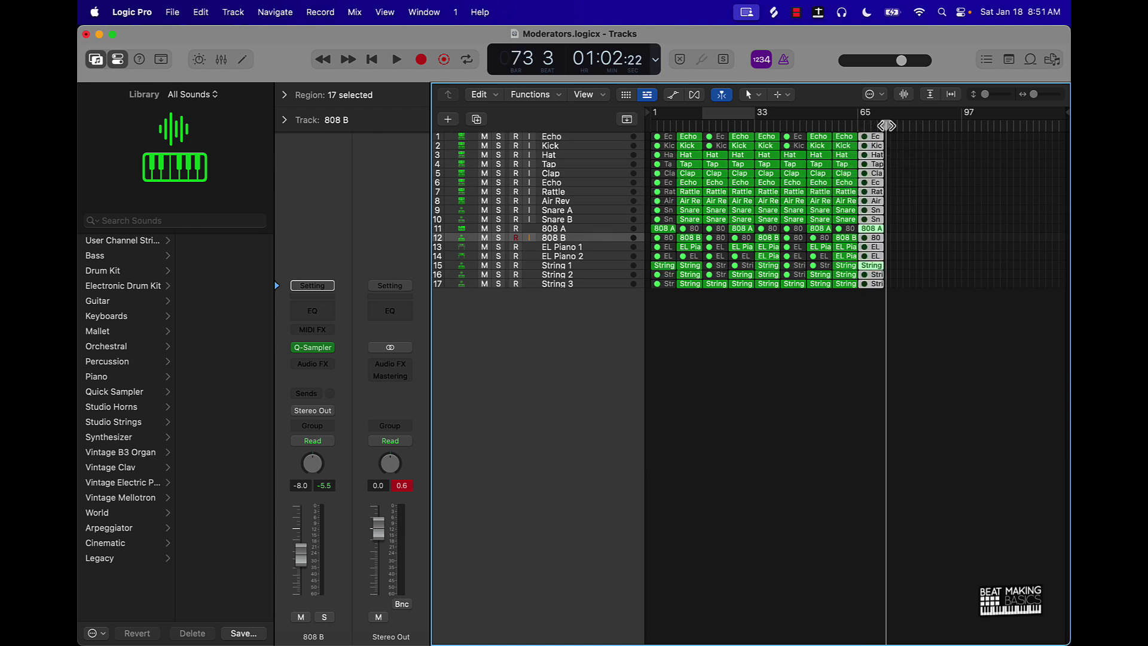
mouse_move(1062, 113)
mouse_down()
mouse_move(910, 256)
mouse_move(866, 264)
mouse_move(889, 269)
mouse_up()
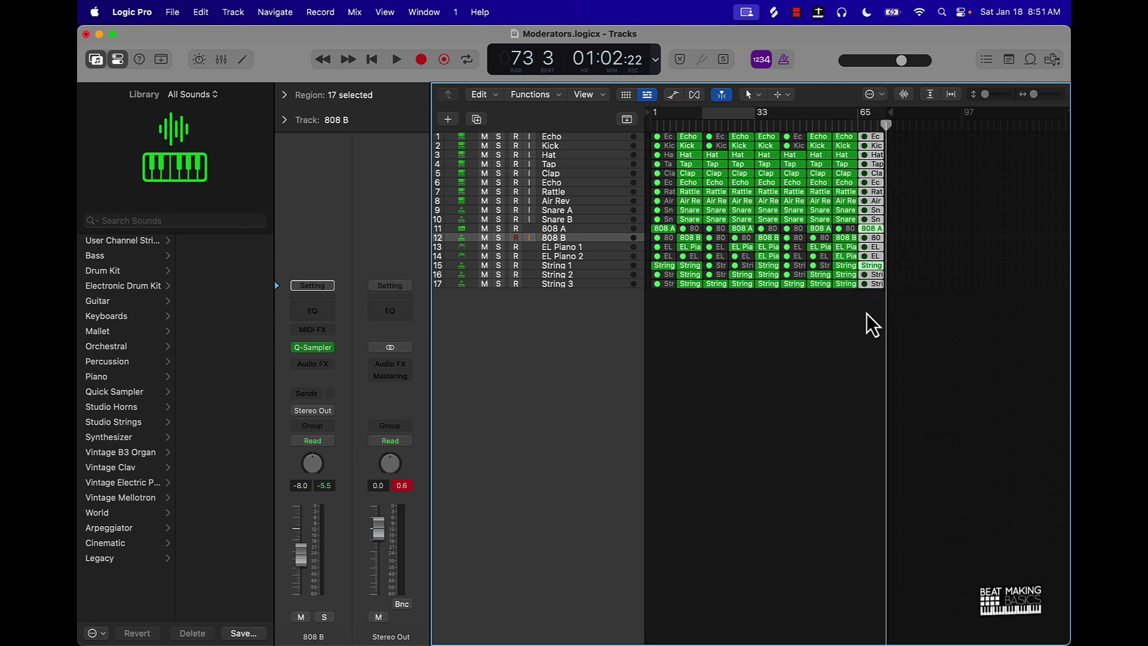
click(867, 313)
key(Return)
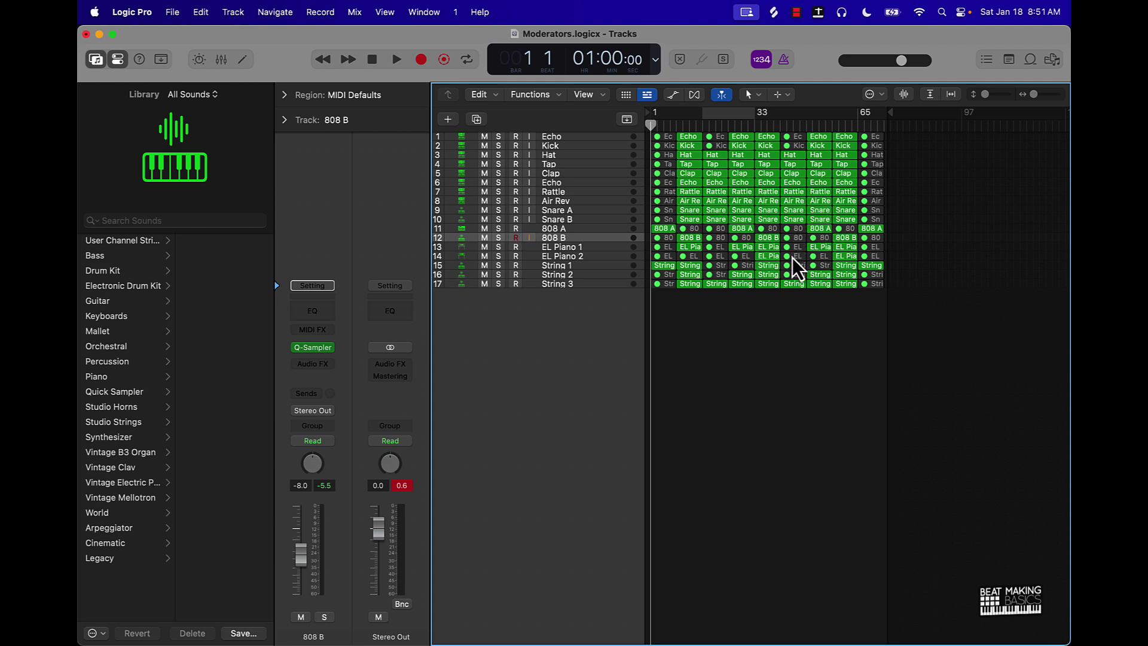
Step: Unmute EL Piano 2 and String 2 and mute String 3 at bar 41; mute EL Piano 1 and String 2 at bar 49
click(795, 275)
click(794, 284)
key(ctrl+m)
click(821, 275)
key(ctrl+m)
click(796, 266)
click(796, 257)
click(819, 246)
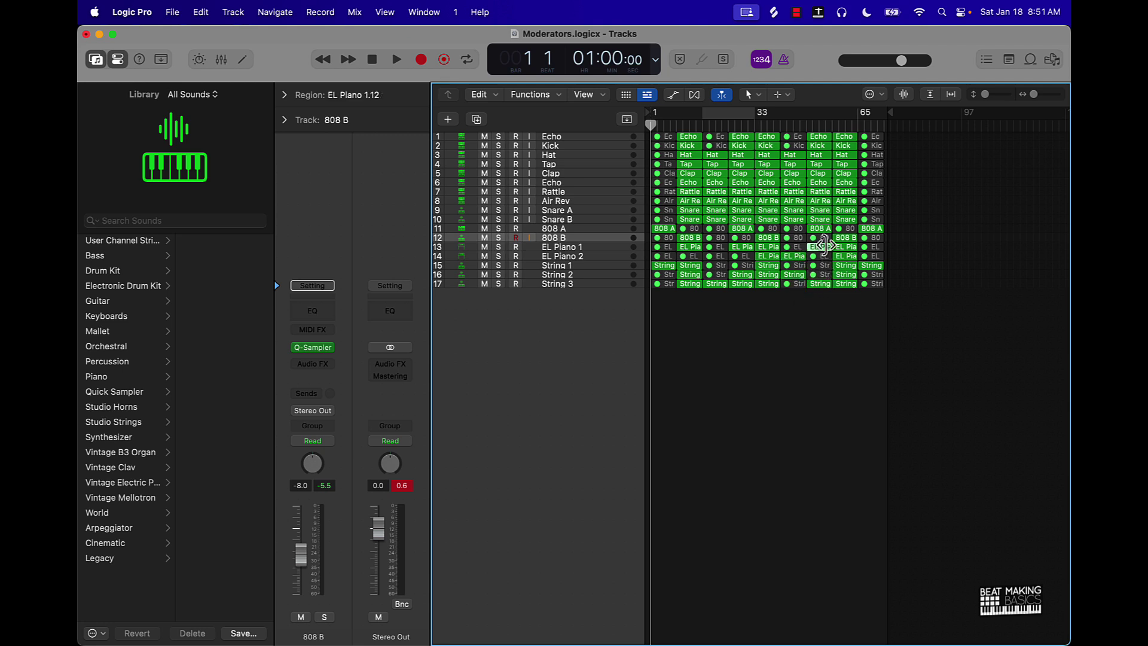
click(808, 312)
Step: Mute the 808 A region in the closing block at bar 65 and clear the selection
click(873, 228)
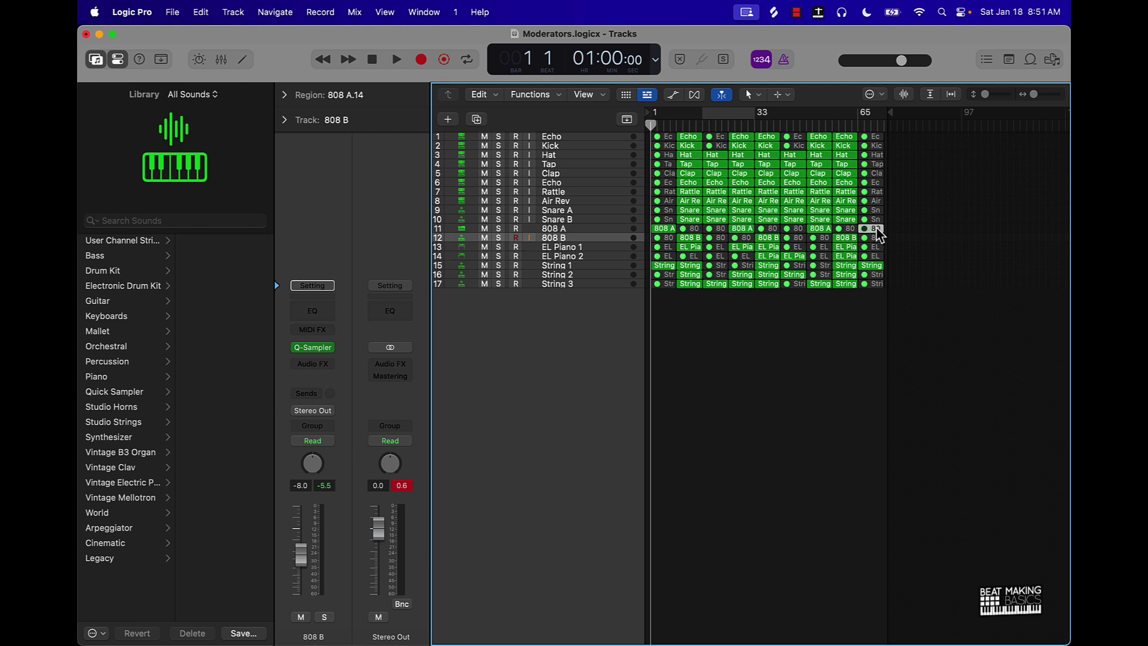
click(823, 315)
Step: Shorten the drum regions on tracks 1 to 10 in the blocks at bars 25 and 49 so they drop out before each block ends
ctrl+alt+click(823, 314)
scroll(823, 320, right, 5)
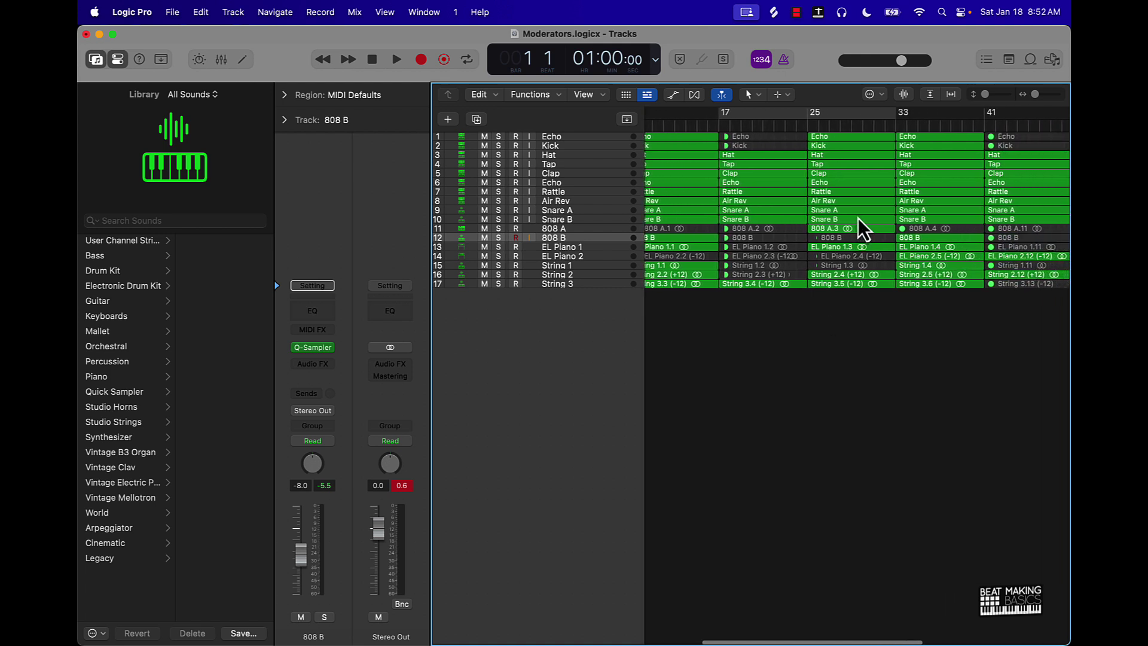
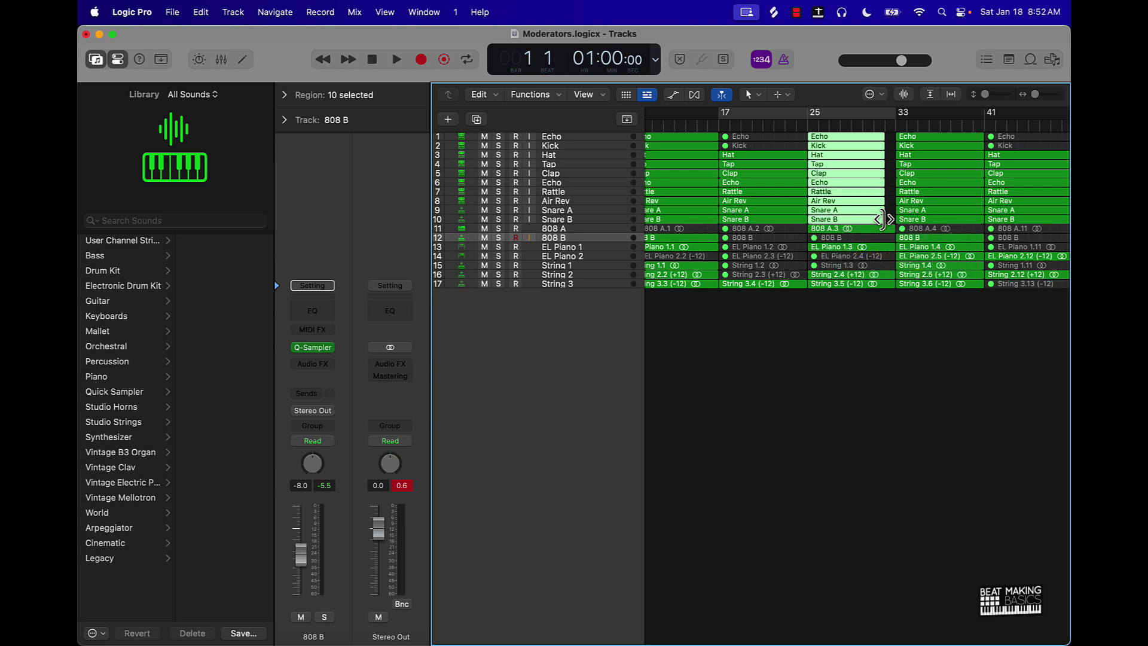
scroll(938, 231, right, 6)
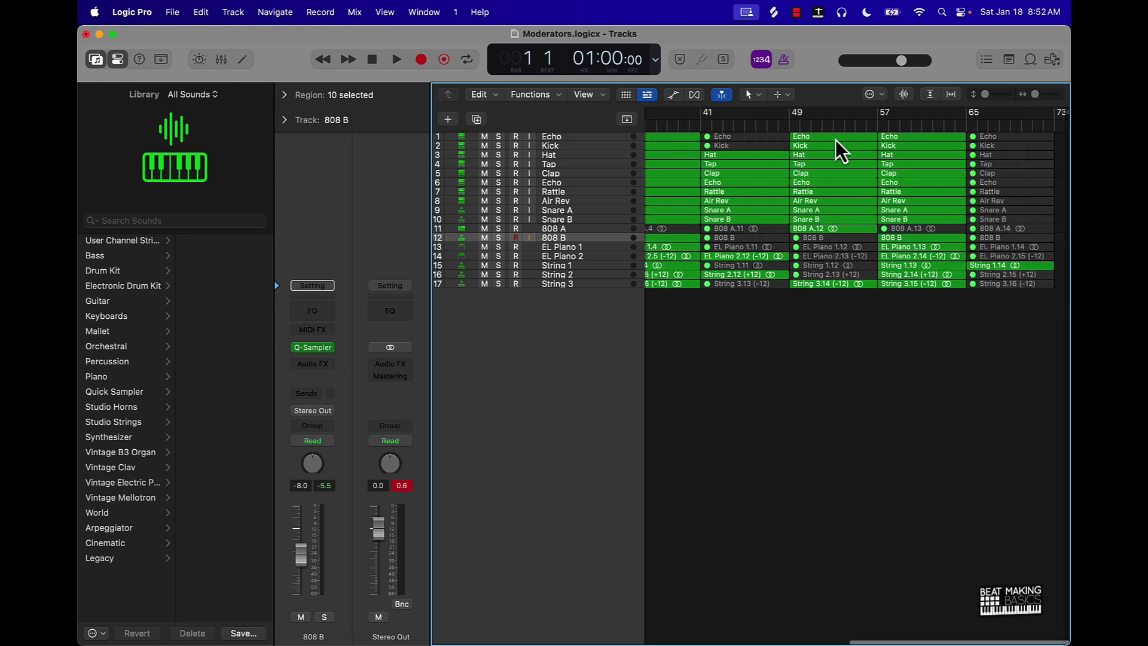
drag(835, 138, 866, 217)
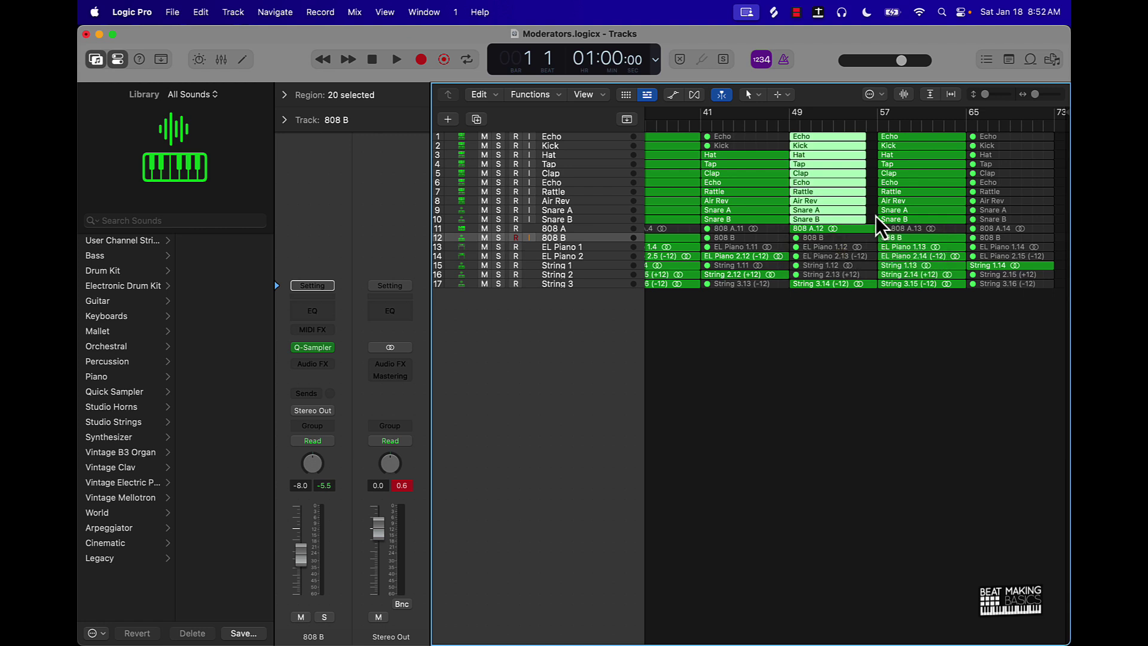
click(876, 215)
key(z)
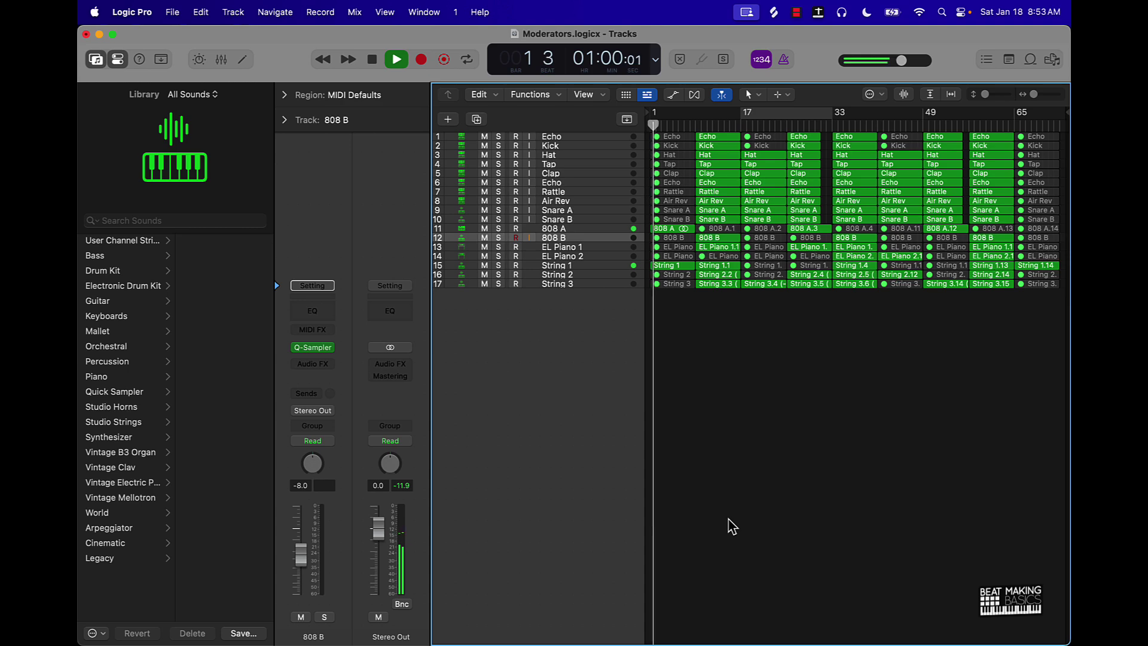
Step: Add a Quick Sampler software instrument track below String 3 and load the Ukiah Beats Simple Tag sound
click(559, 284)
click(448, 119)
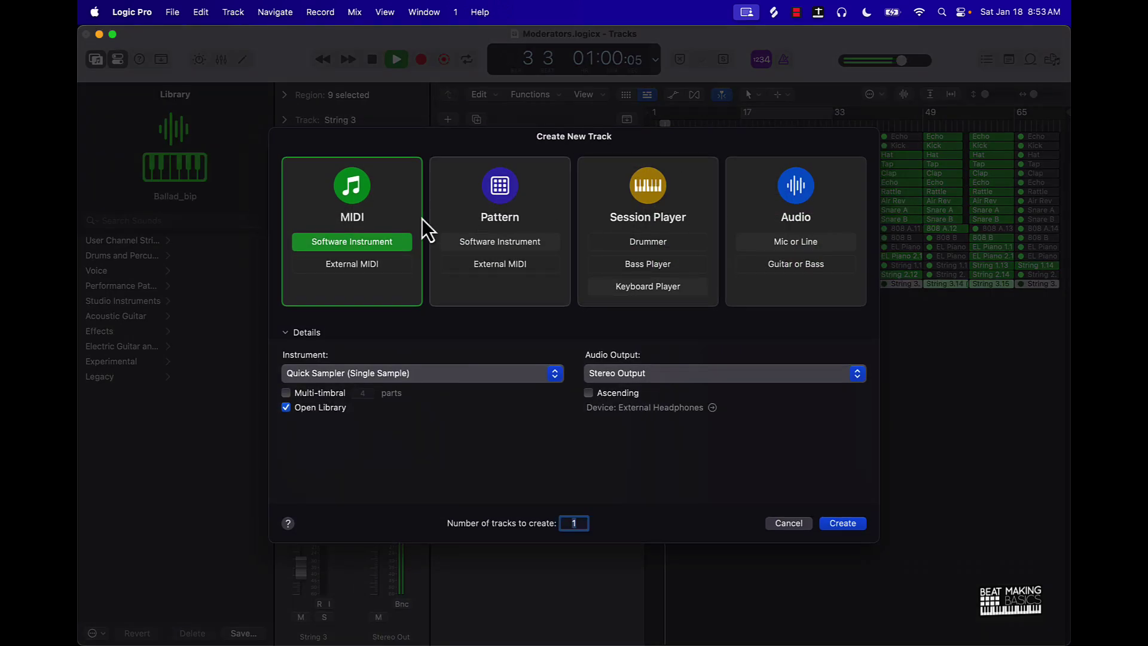
click(839, 523)
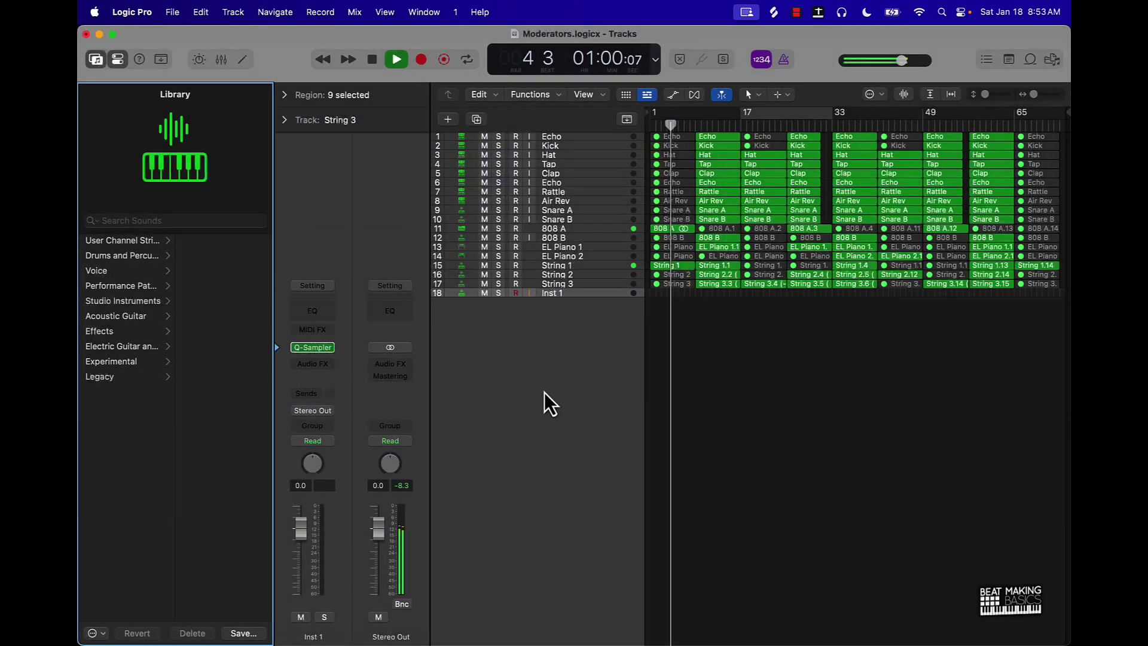
scroll(137, 569, down, 15)
scroll(139, 574, down, 10)
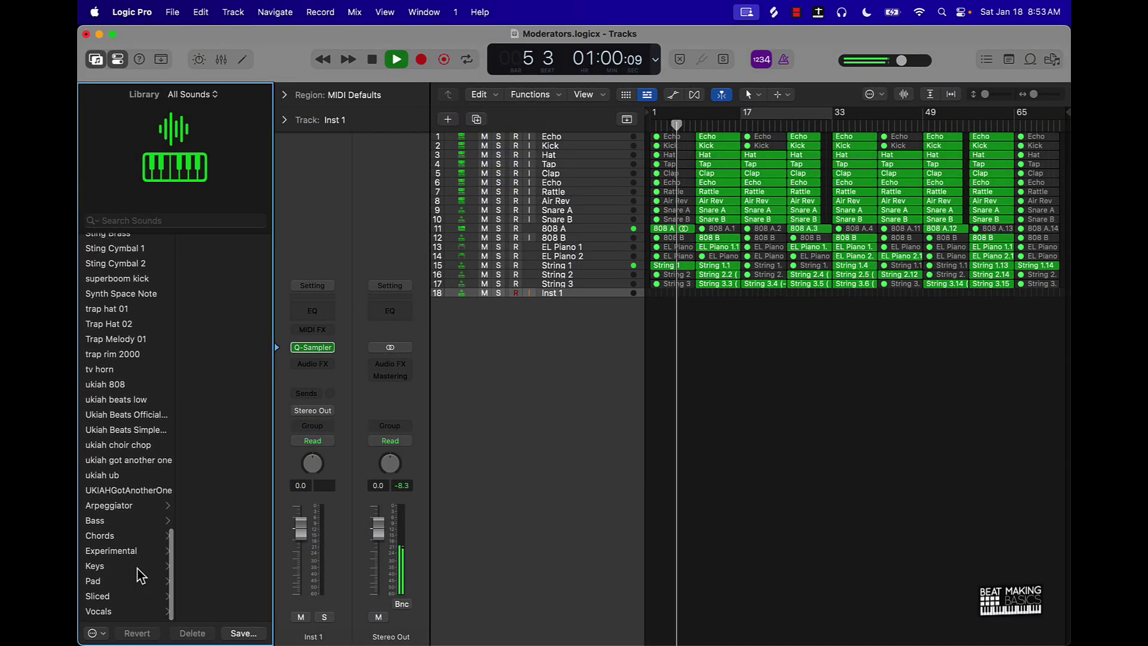
click(124, 435)
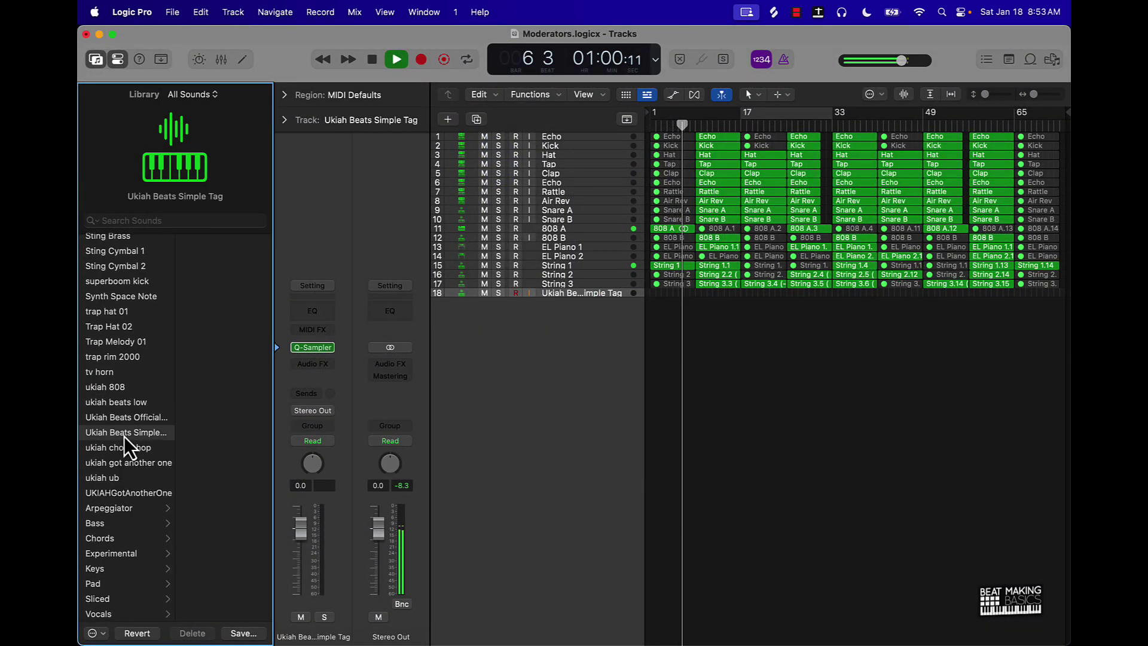
Step: Record the producer tag with Musical Typing just before bar 9, leaving playback running
key(super+k)
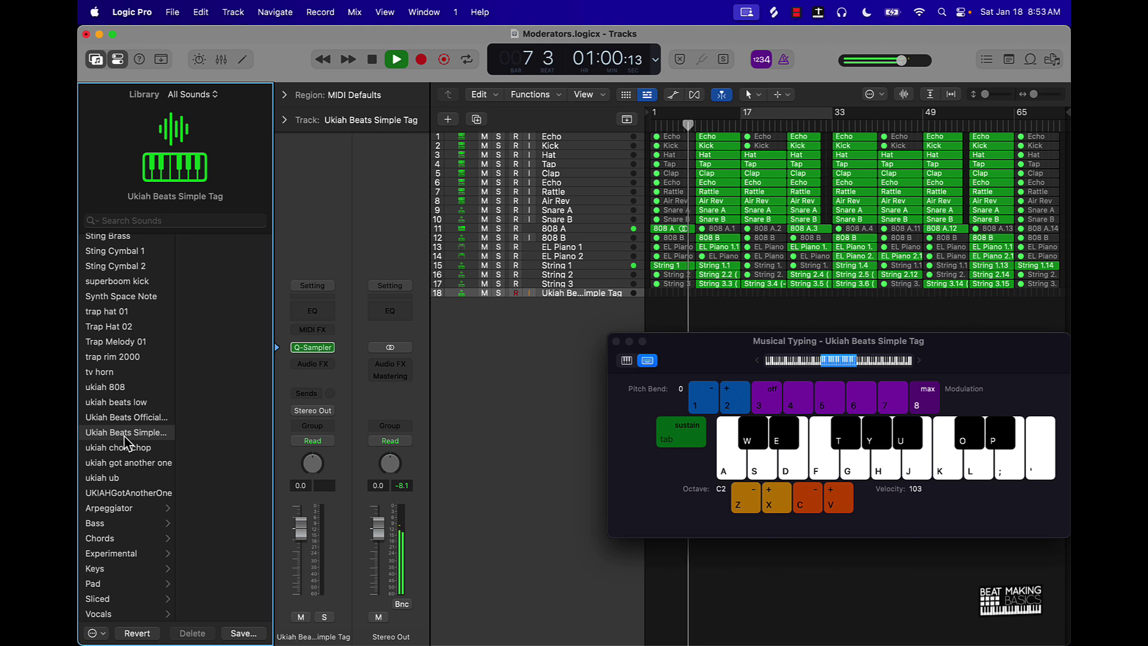
key(r)
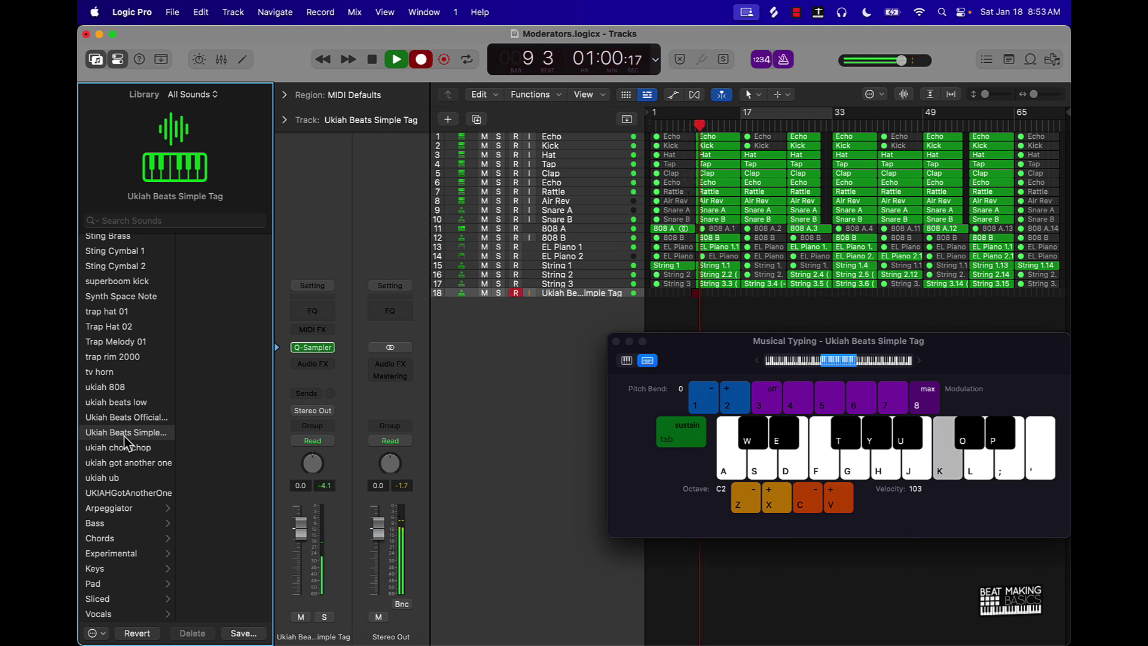
click(396, 60)
click(617, 341)
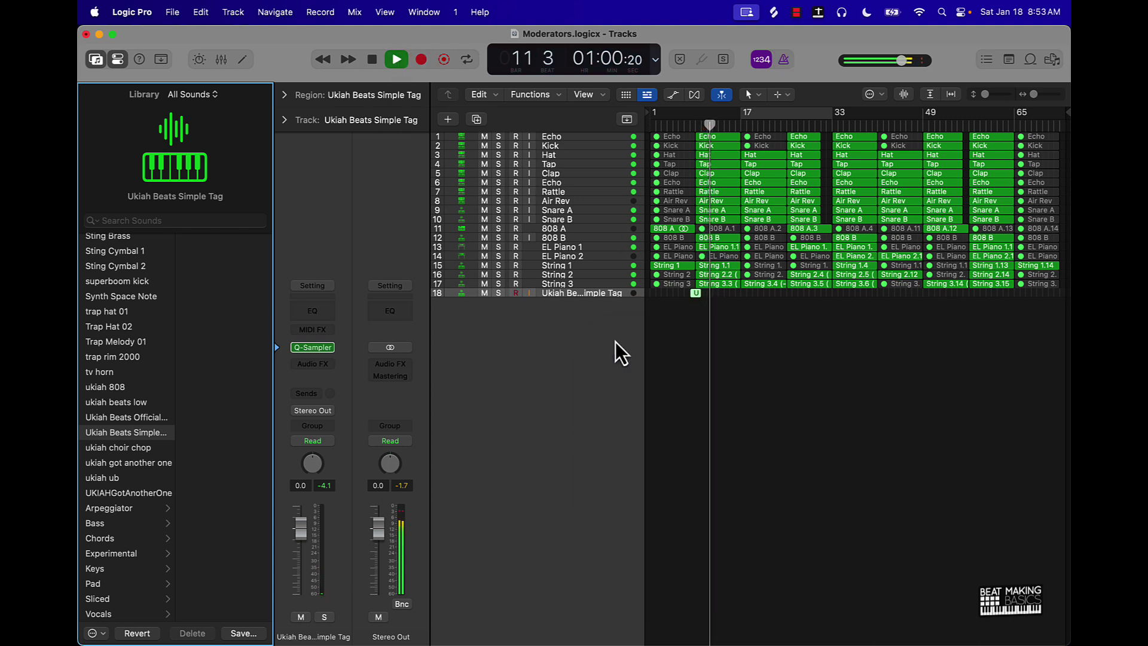
Step: Rename the new tag track to Ukiah Tag
double_click(592, 293)
text(Ukiah)
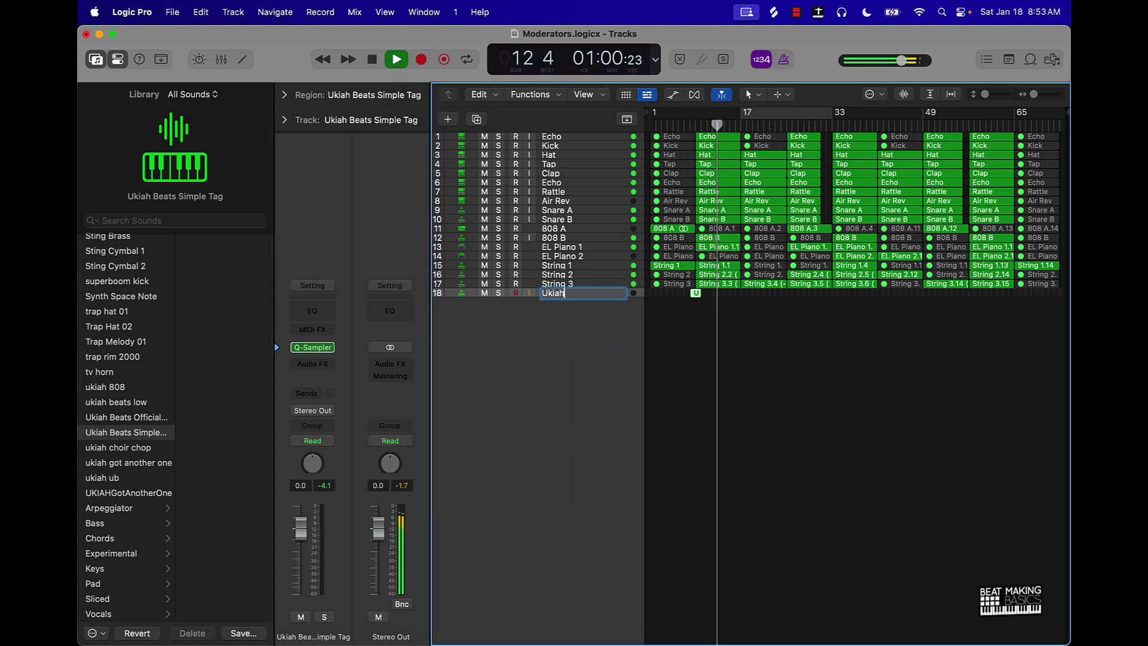
text( Tag)
key(Return)
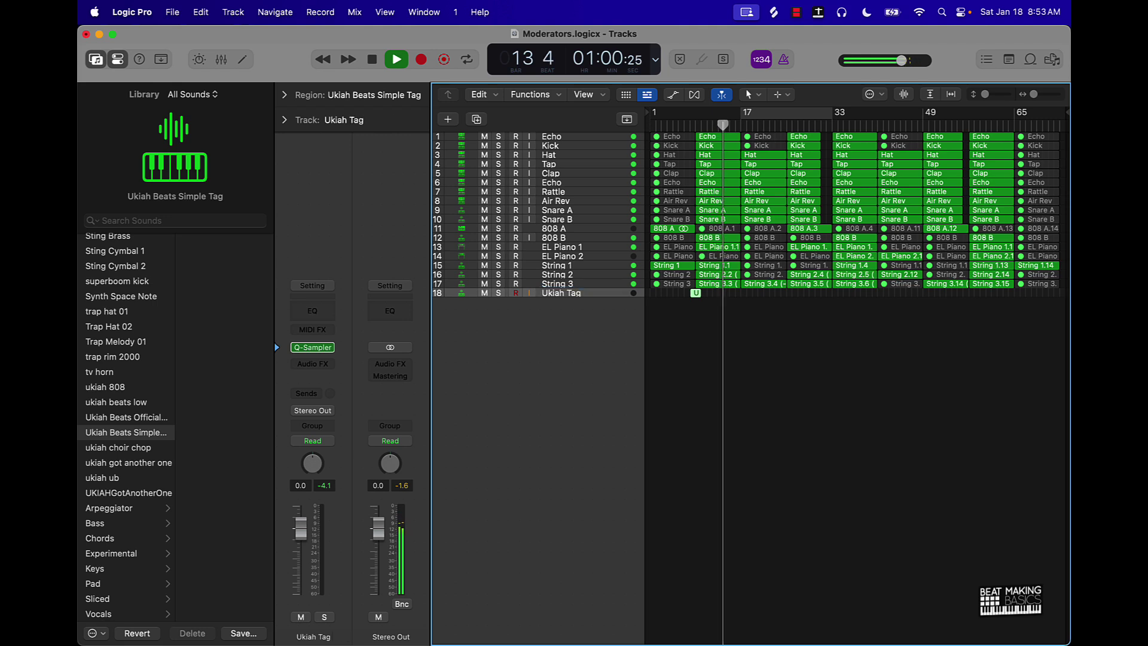
Step: Lower the Ukiah Tag track's volume to -11.0 dB and set its Quick Sampler to stereo
drag(301, 527, 301, 560)
click(328, 349)
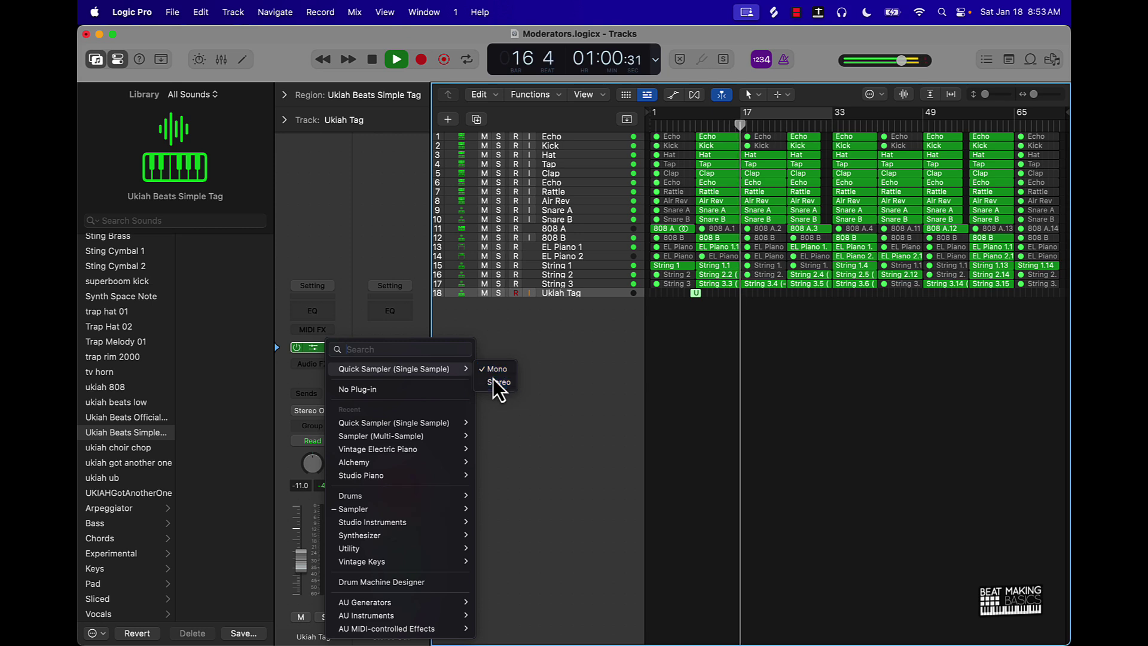
click(496, 382)
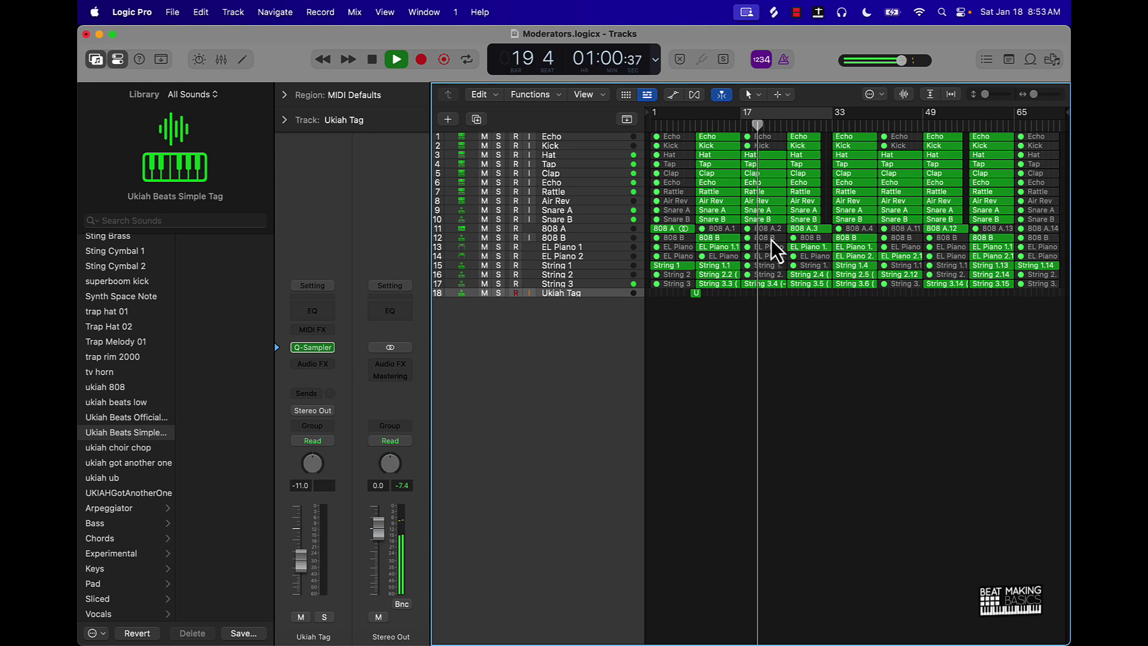
Step: Unmute the Kick region at bar 17 and trim its start so it enters at bar 21
click(761, 145)
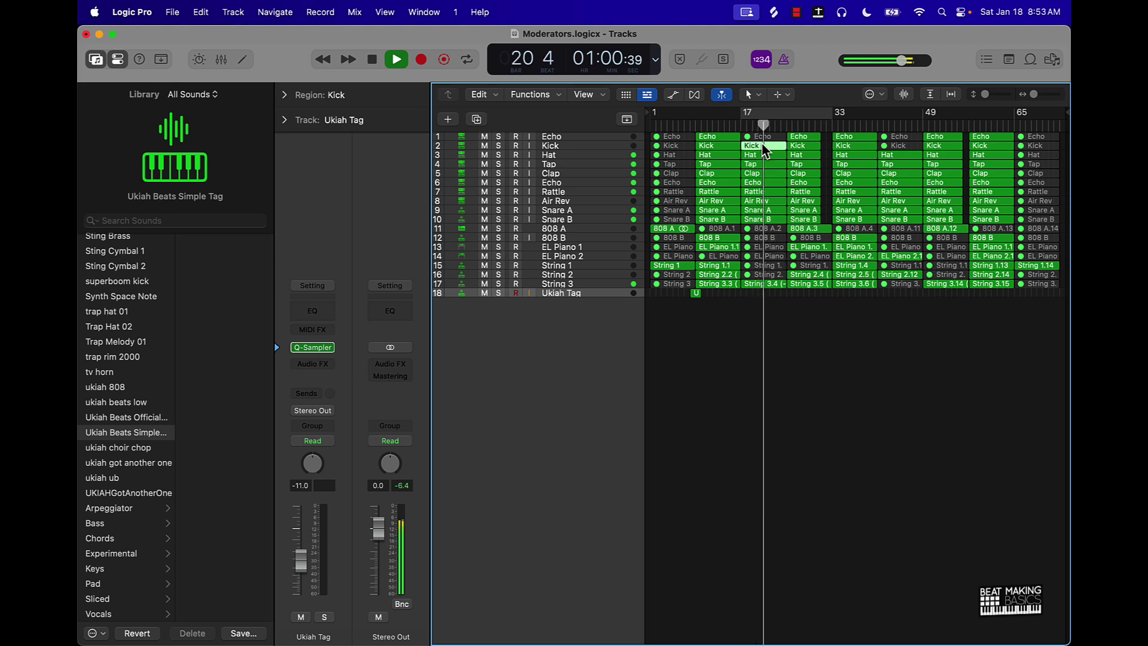
key(super+Right)
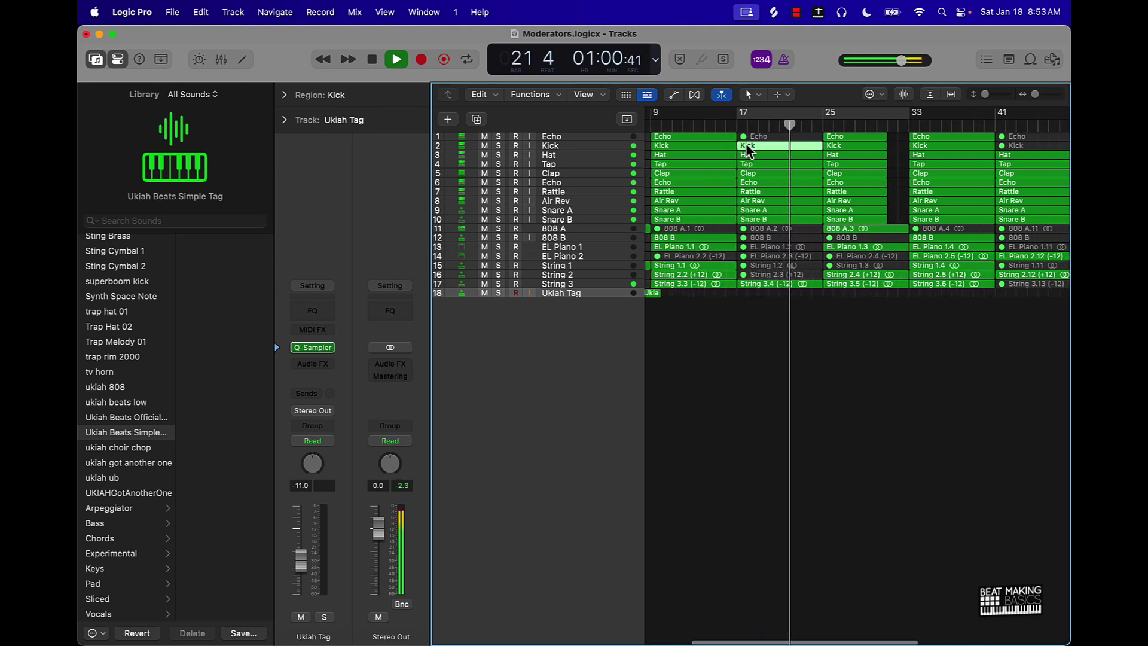
drag(745, 147, 786, 147)
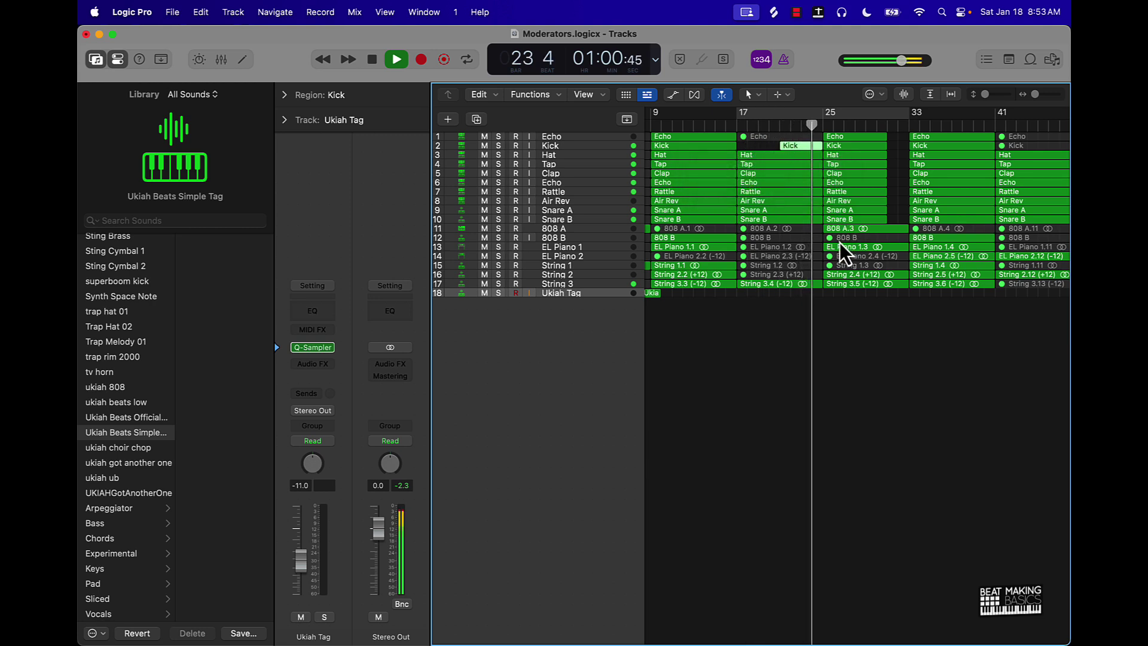
click(848, 392)
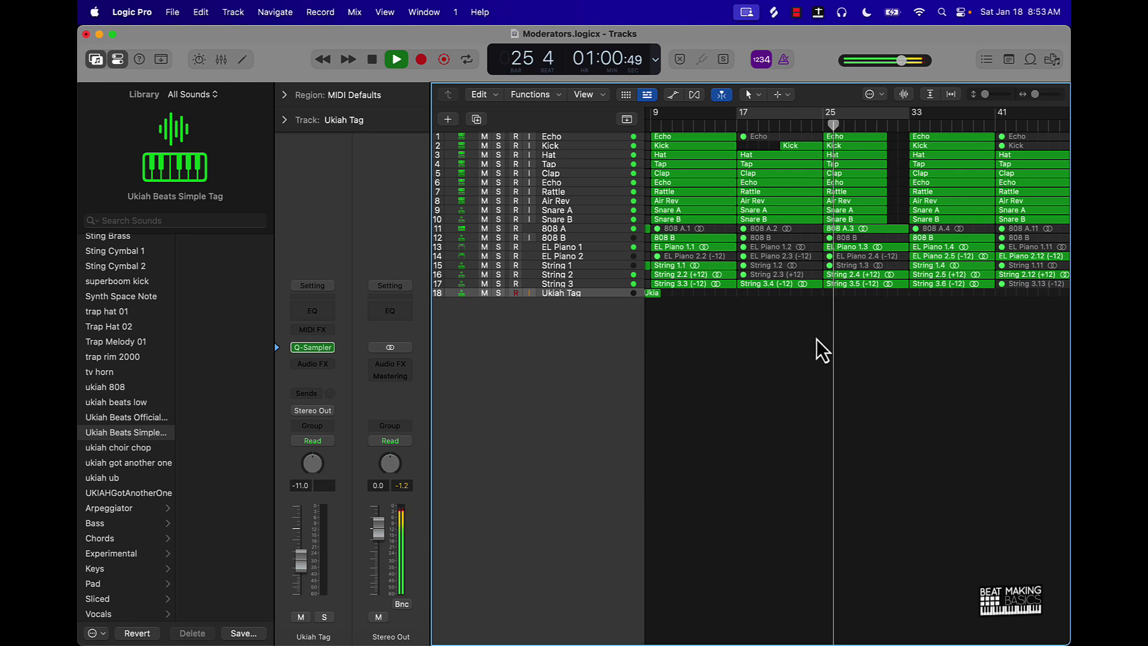
Step: Balance the string tracks during playback, setting String 3 to -11.4 dB and String 1 to -7.6 dB
click(583, 275)
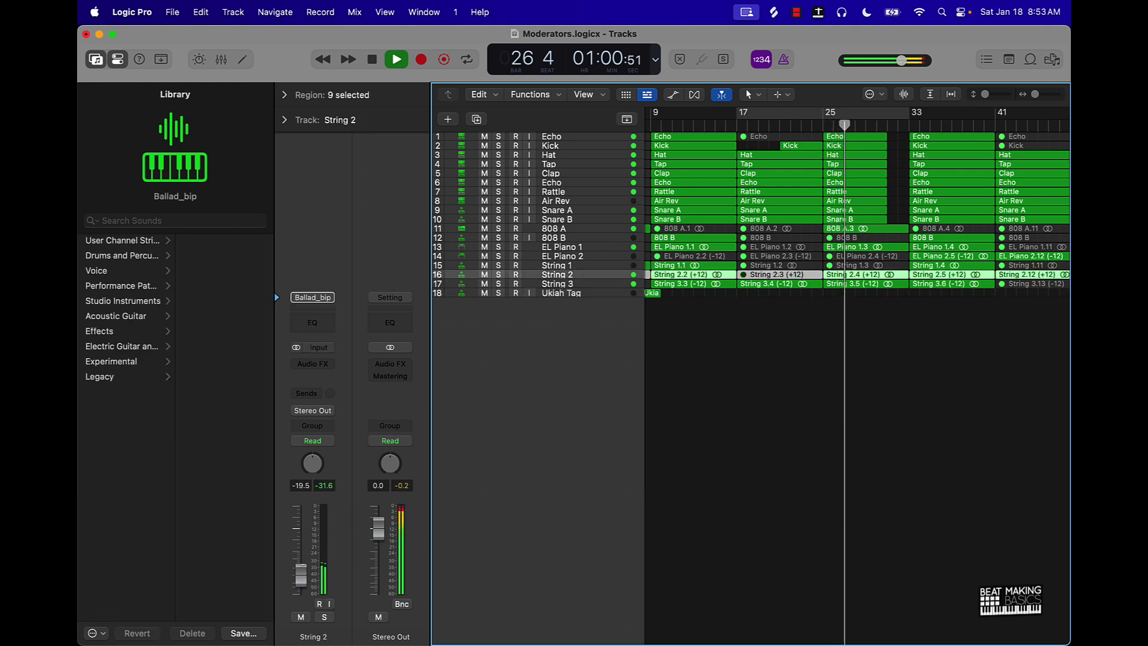
click(586, 284)
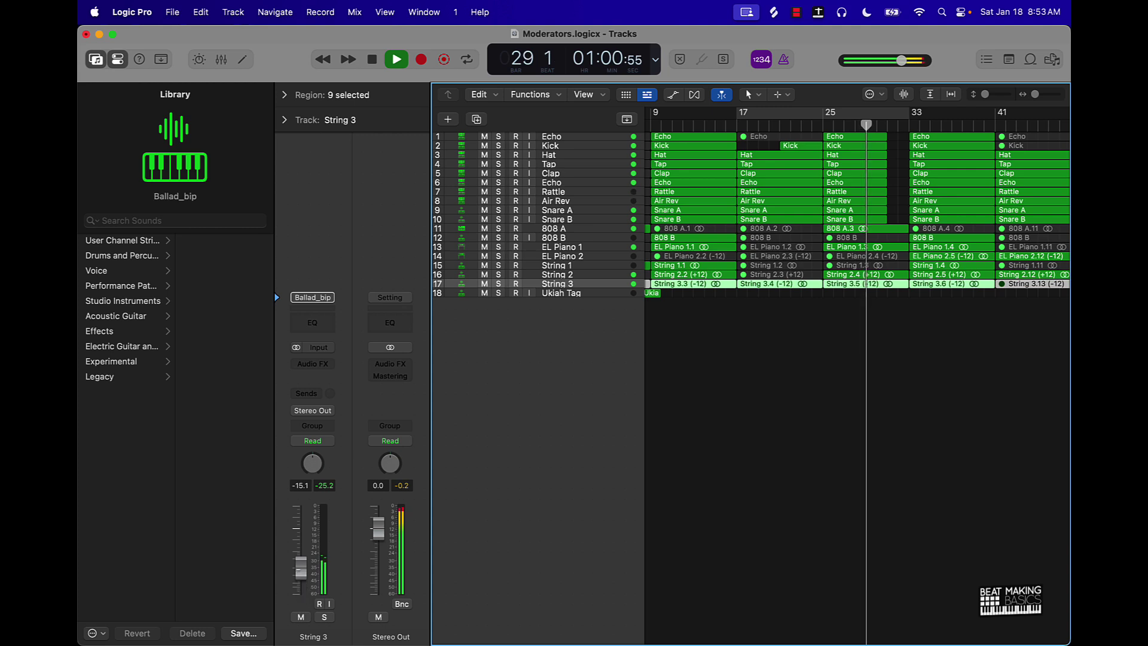
click(785, 466)
scroll(785, 465, right, 5)
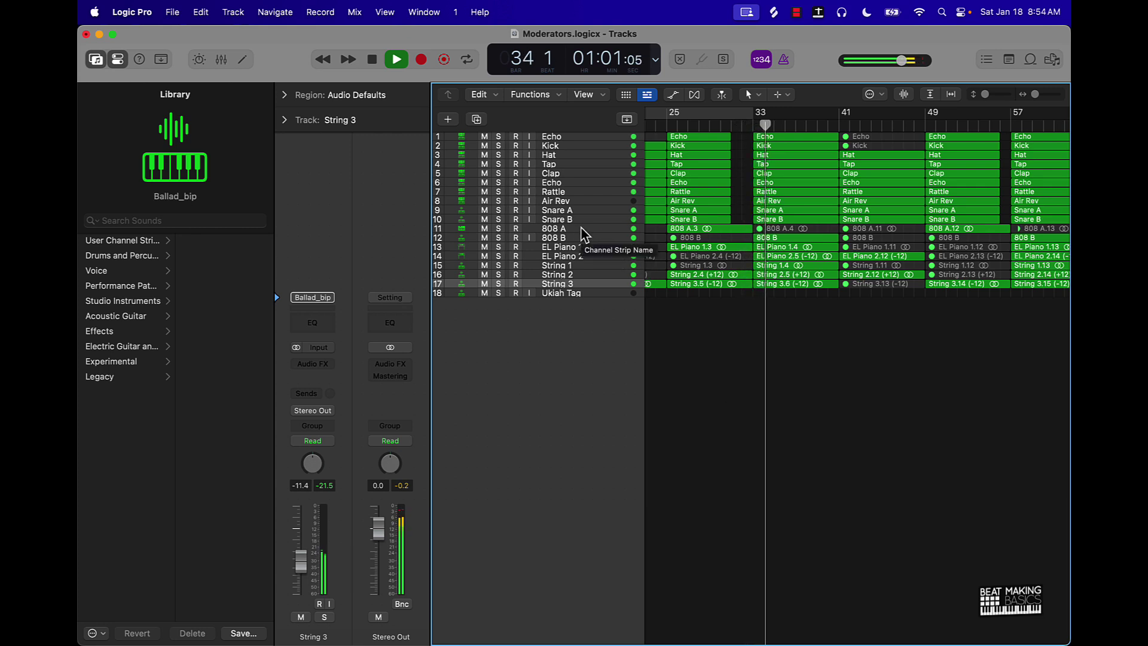
click(575, 265)
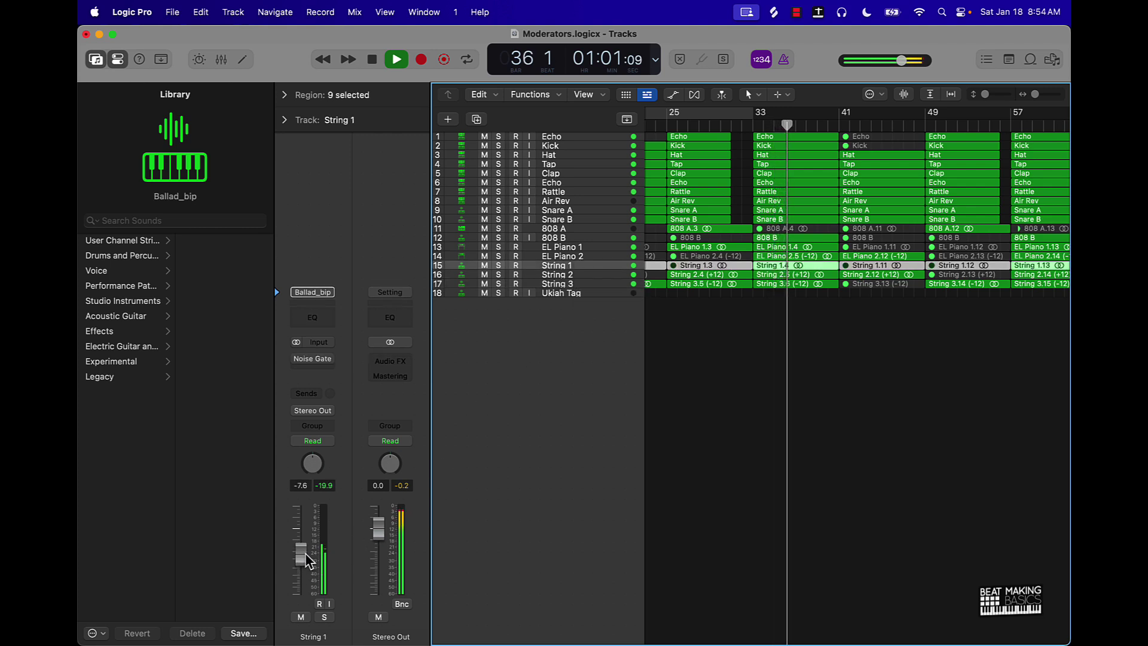
click(839, 408)
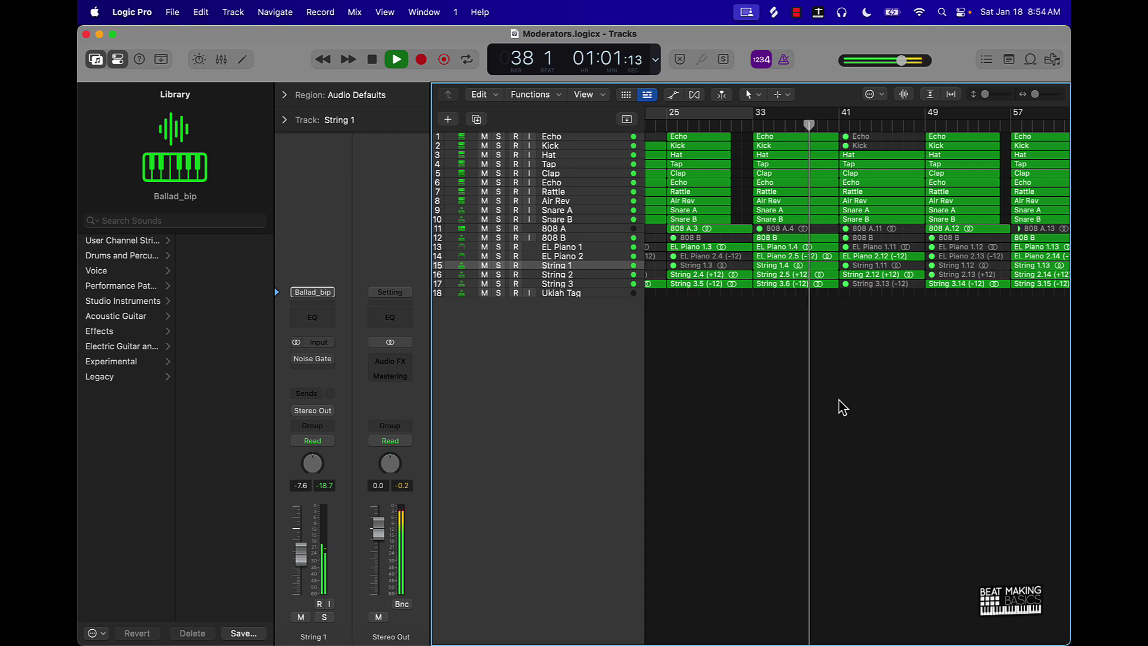
Step: Trim the start of the Hat region at bar 41 so it enters at bar 45, muting the Hat track only while editing
ctrl+alt+click(840, 399)
ctrl+alt+click(839, 399)
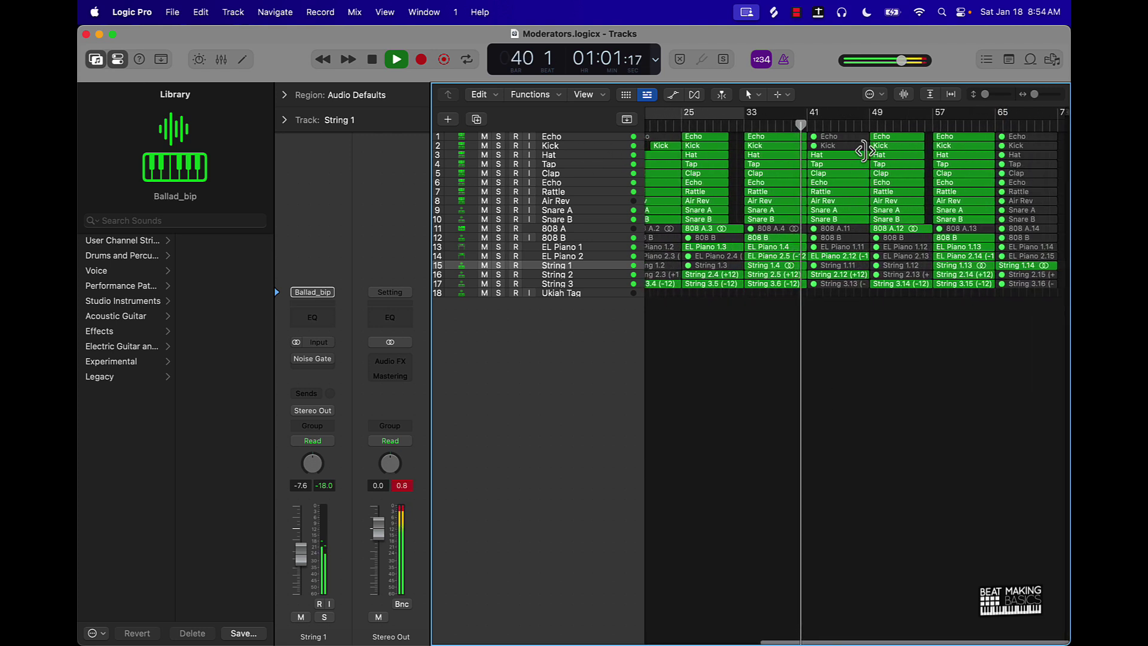
click(485, 155)
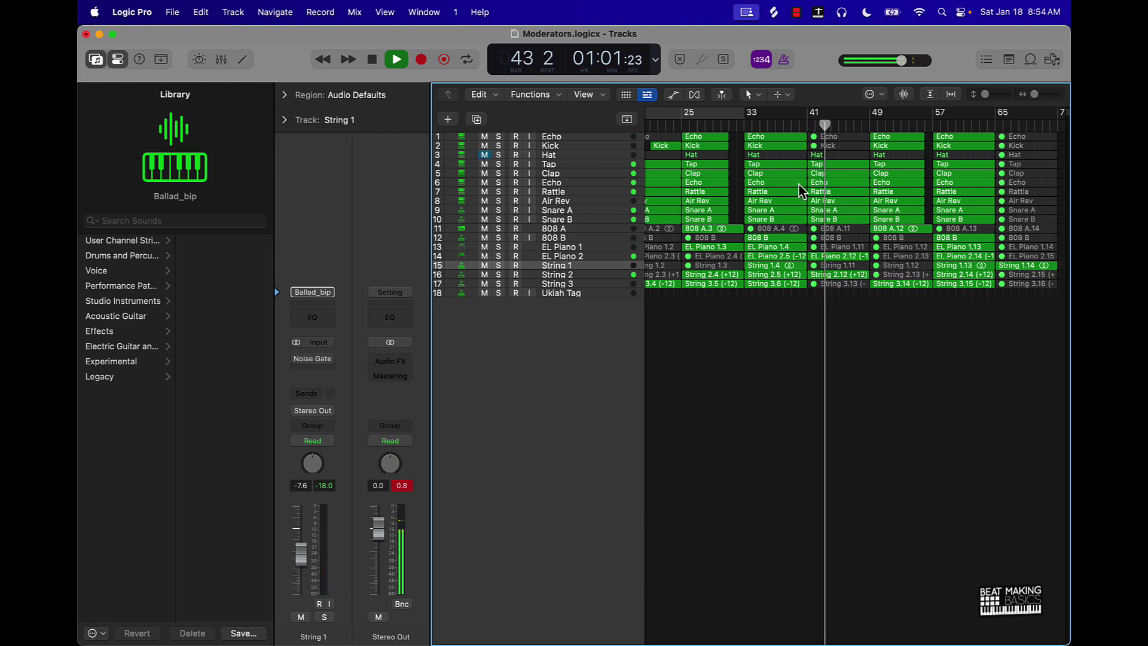
drag(811, 154, 842, 154)
click(484, 154)
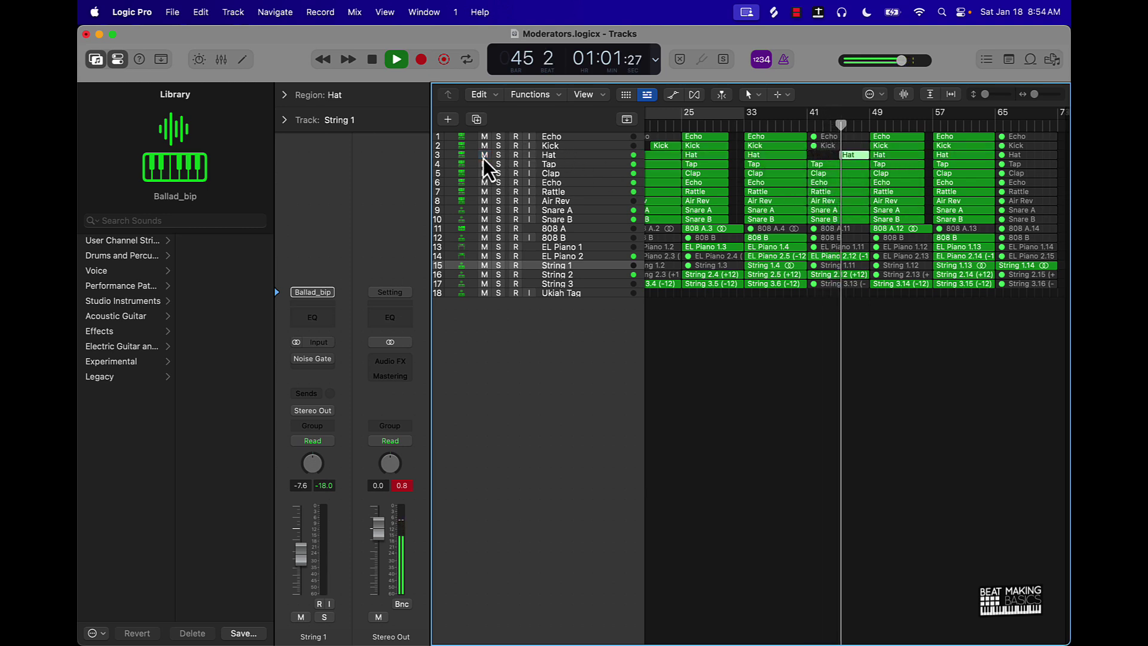
Step: Deselect the Hat region and reset the Stereo Out channel's peak level reading during playback
click(942, 350)
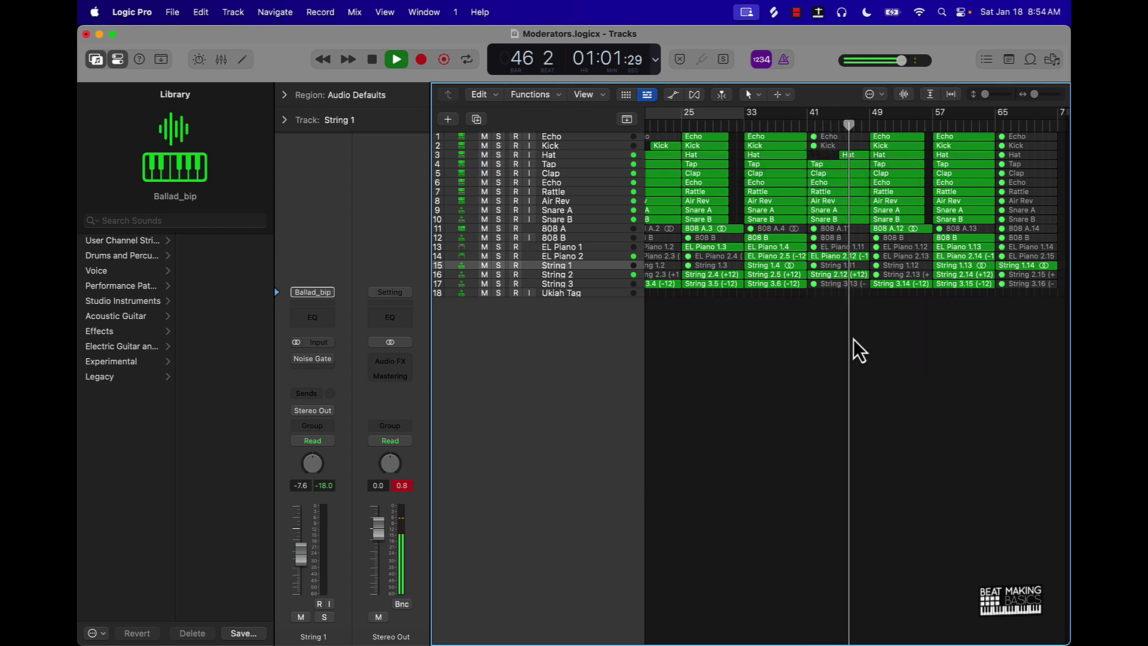
key(super+Down)
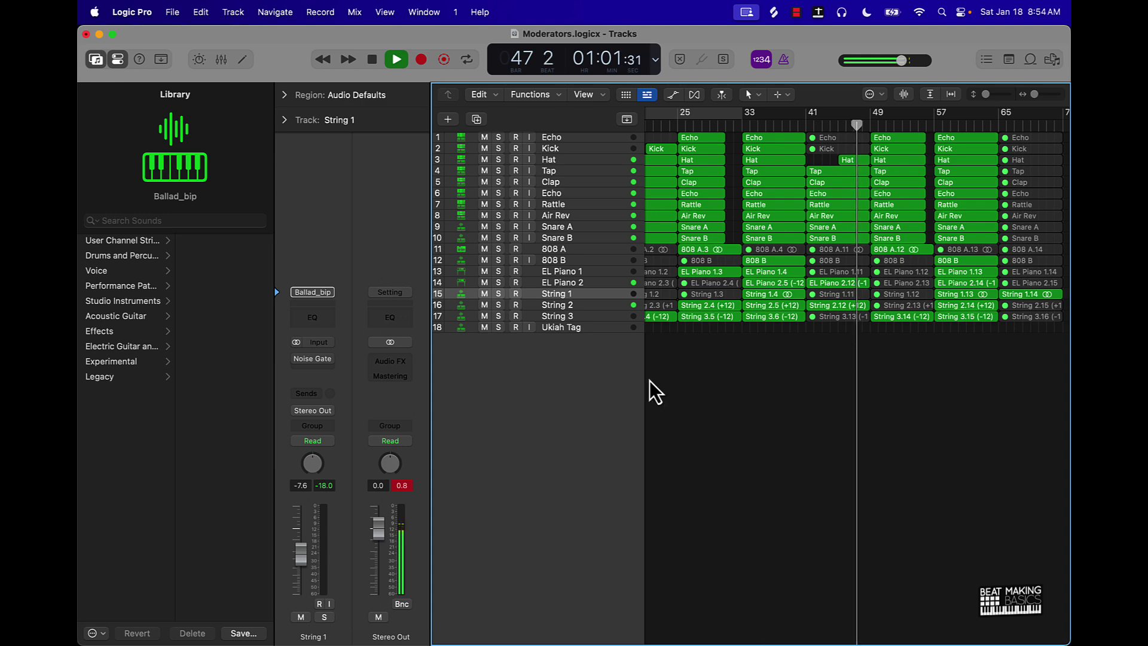
click(402, 486)
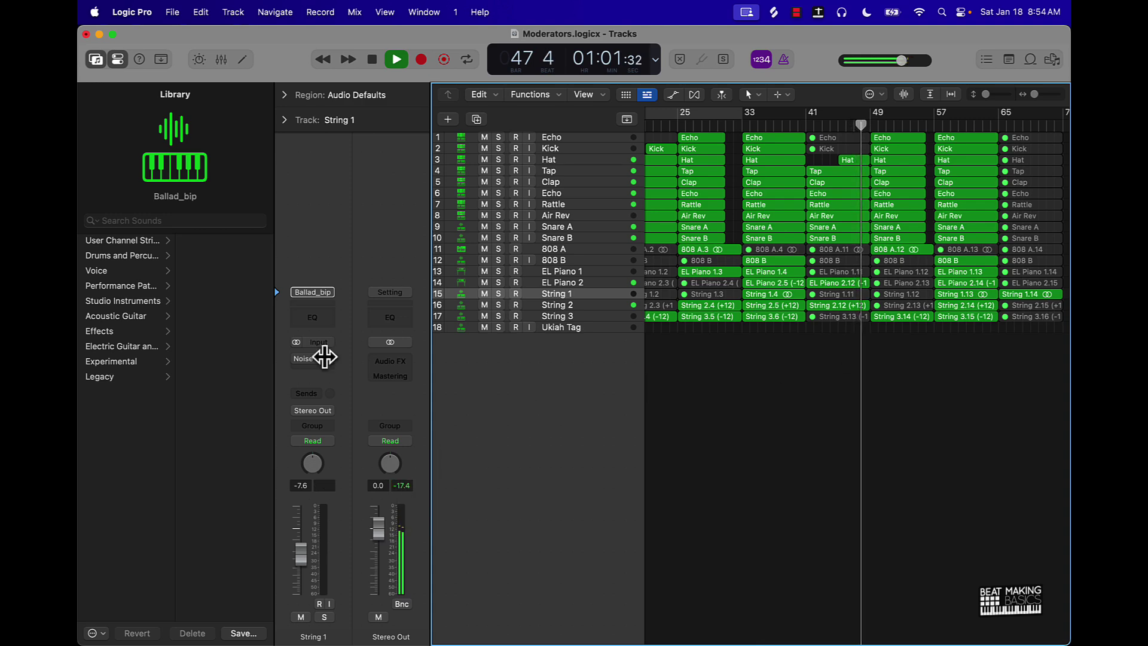
Step: Lower the volume of all tracks together by about 0.5 dB in the mixer, bringing the first Echo track to -13.2 dB
click(221, 62)
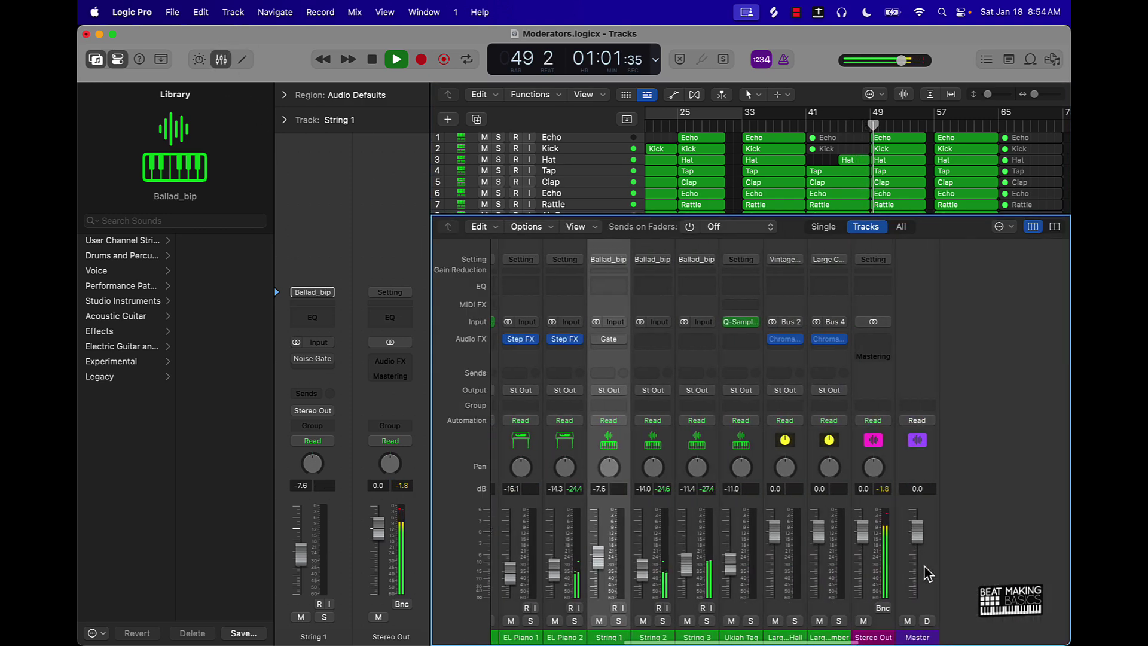
scroll(927, 573, left, 3)
click(732, 607)
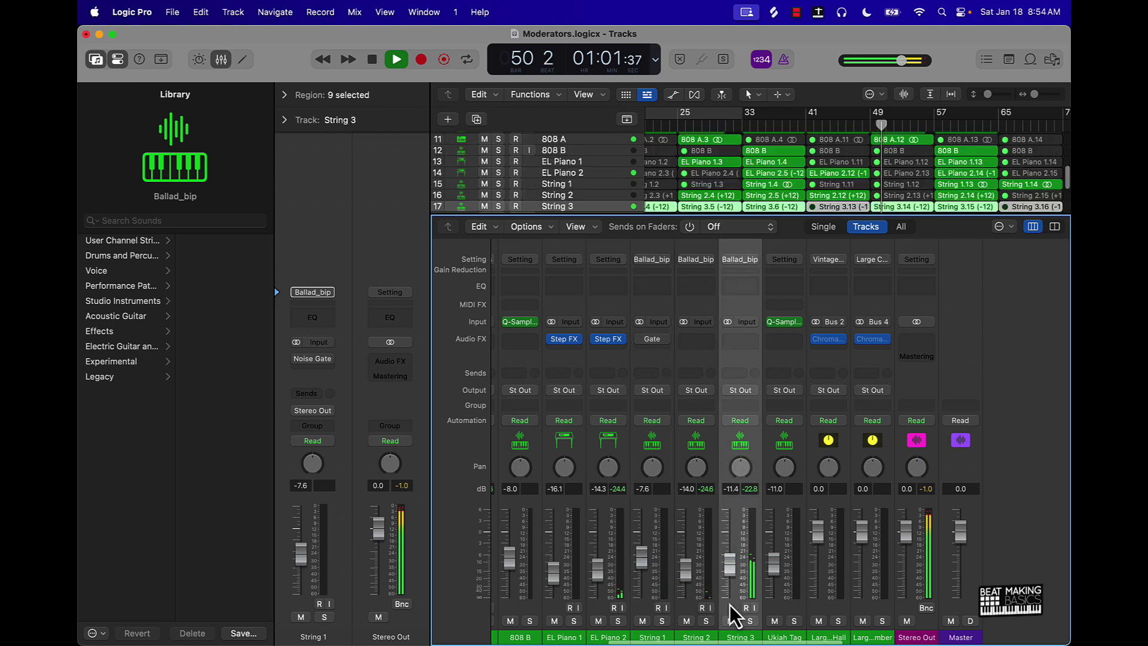
scroll(732, 616, left, 10)
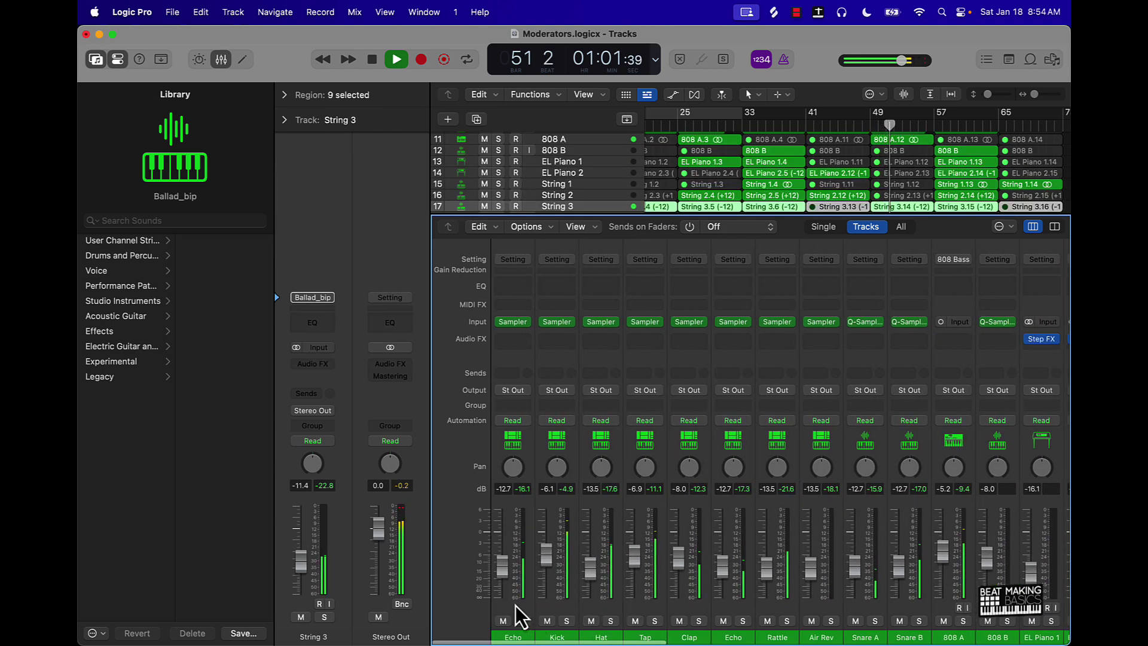
key(super+a)
drag(503, 565, 501, 570)
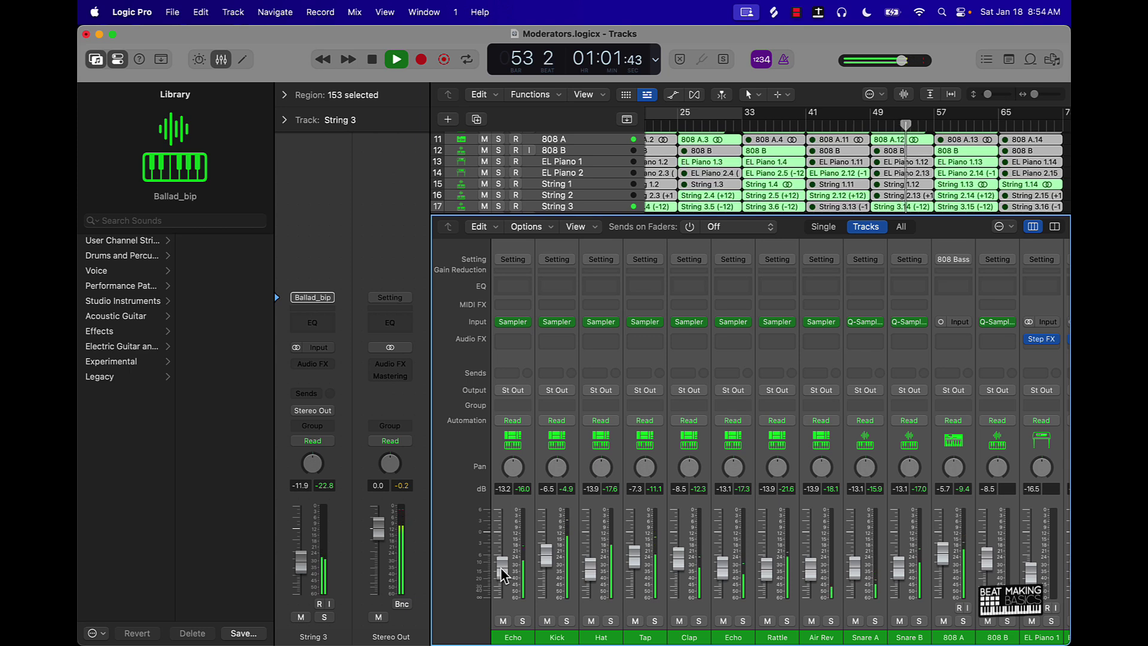
click(226, 60)
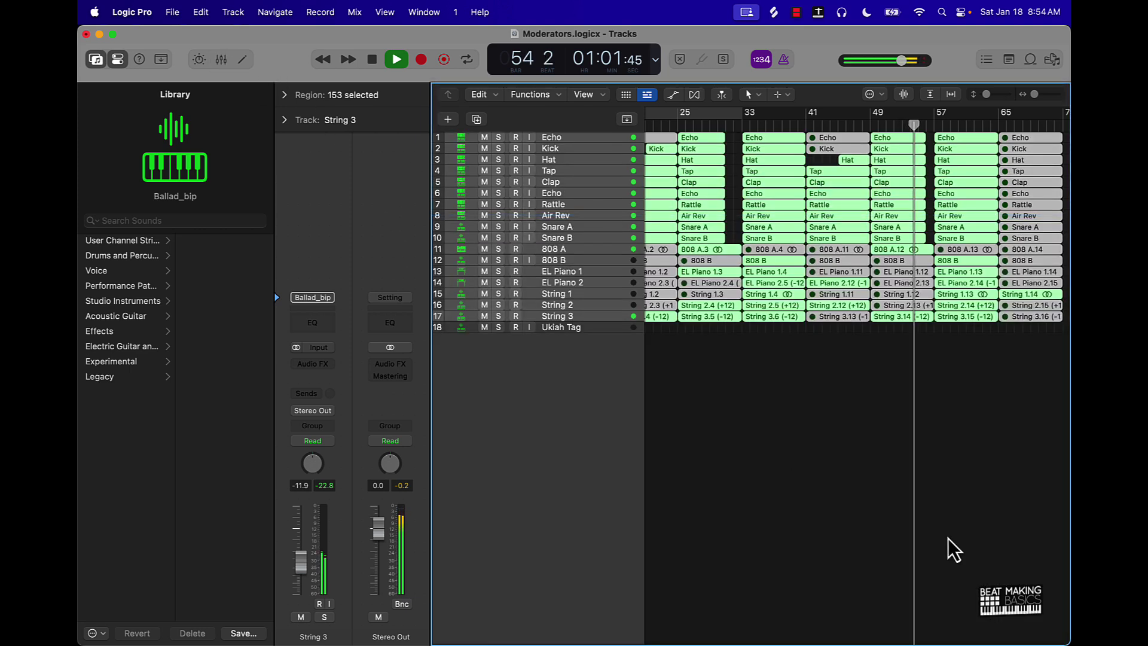
click(782, 425)
Step: Copy the producer tag region on the Ukiah Tag track to bar 72 at the end of the outro
ctrl+alt+click(782, 415)
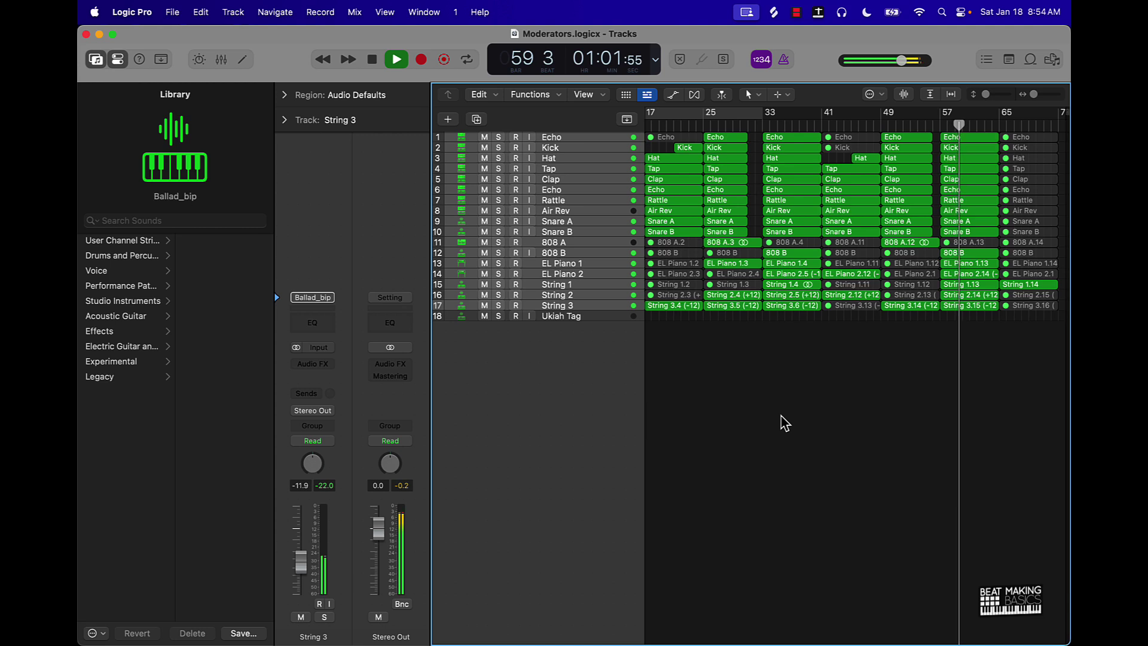
scroll(784, 423, left, 5)
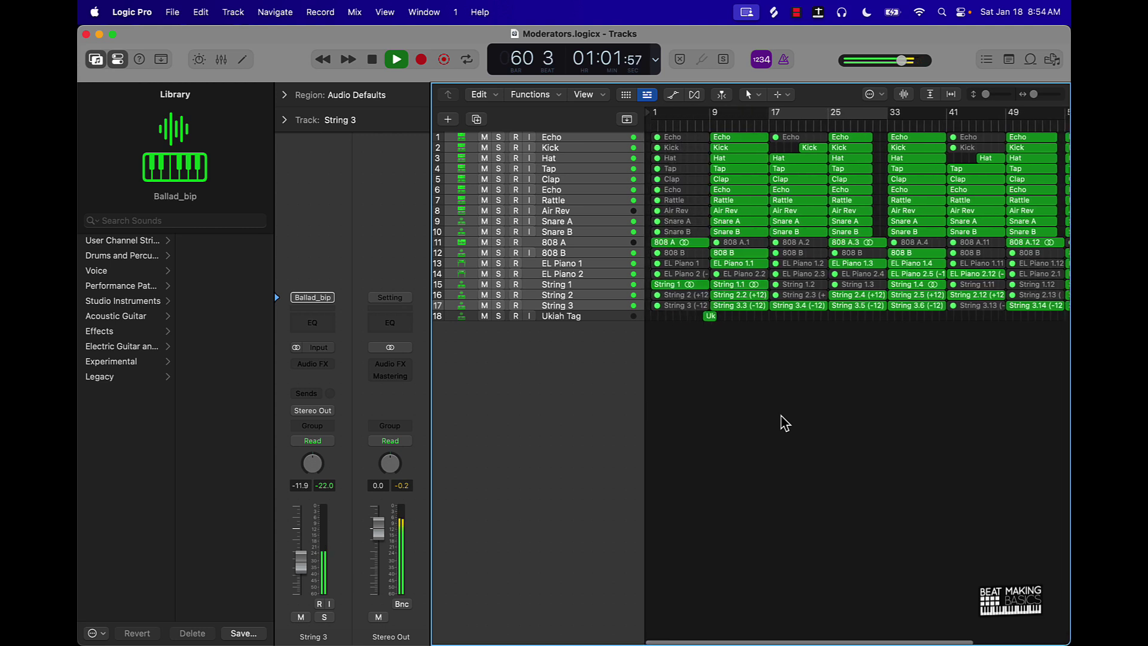
scroll(785, 423, down, 3)
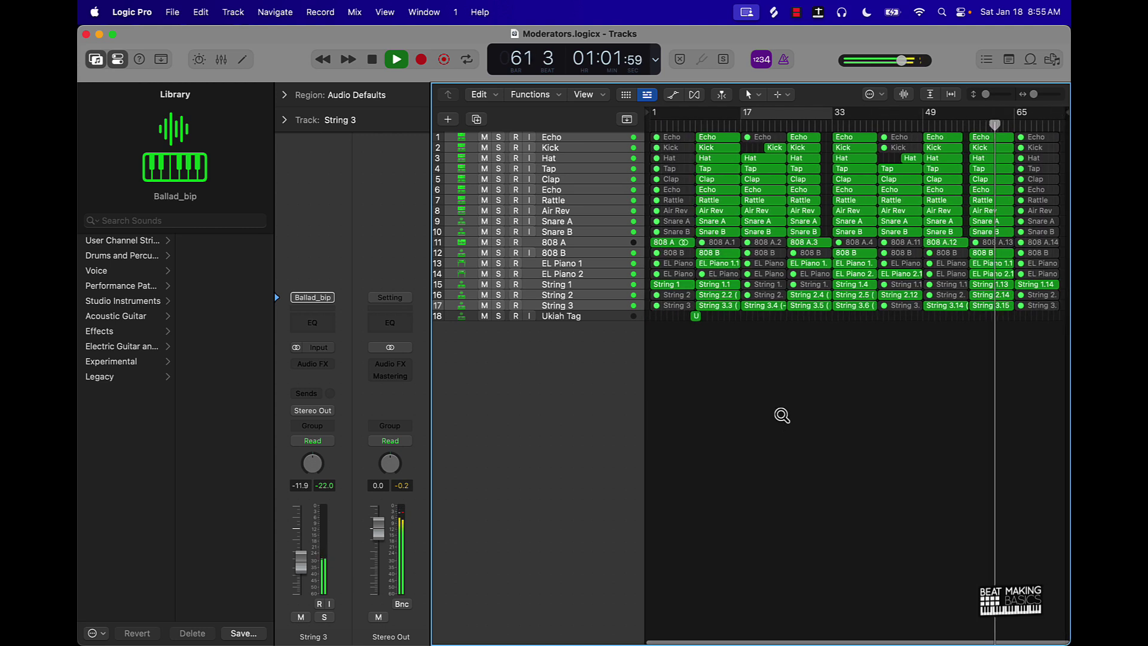
drag(697, 317, 1042, 325)
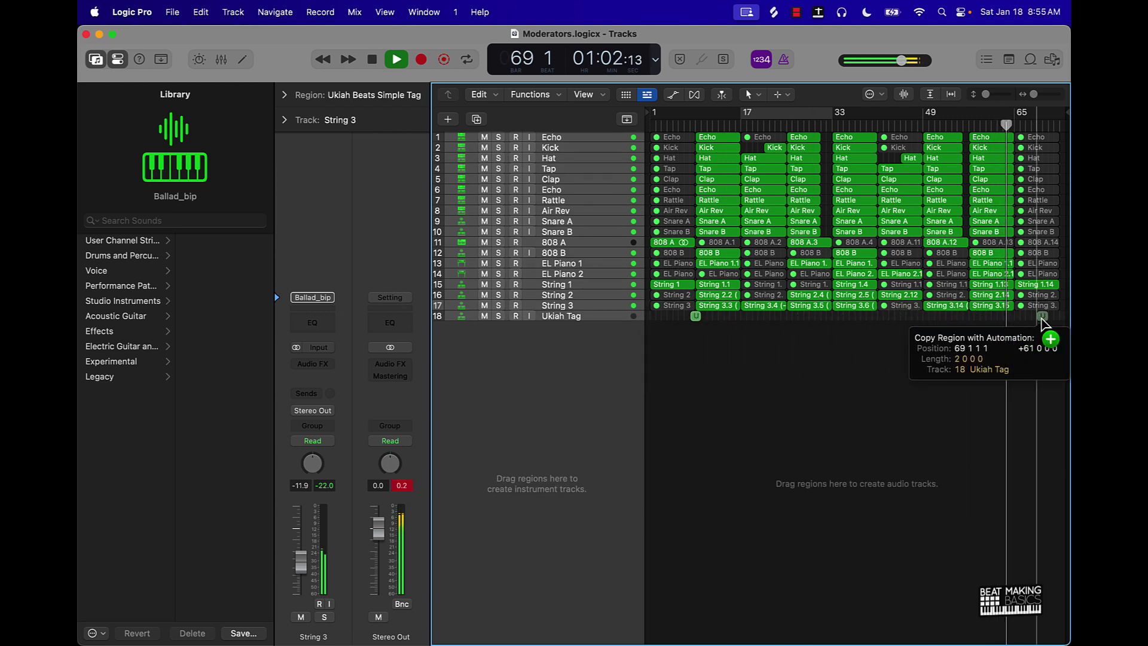
drag(1042, 325, 1053, 321)
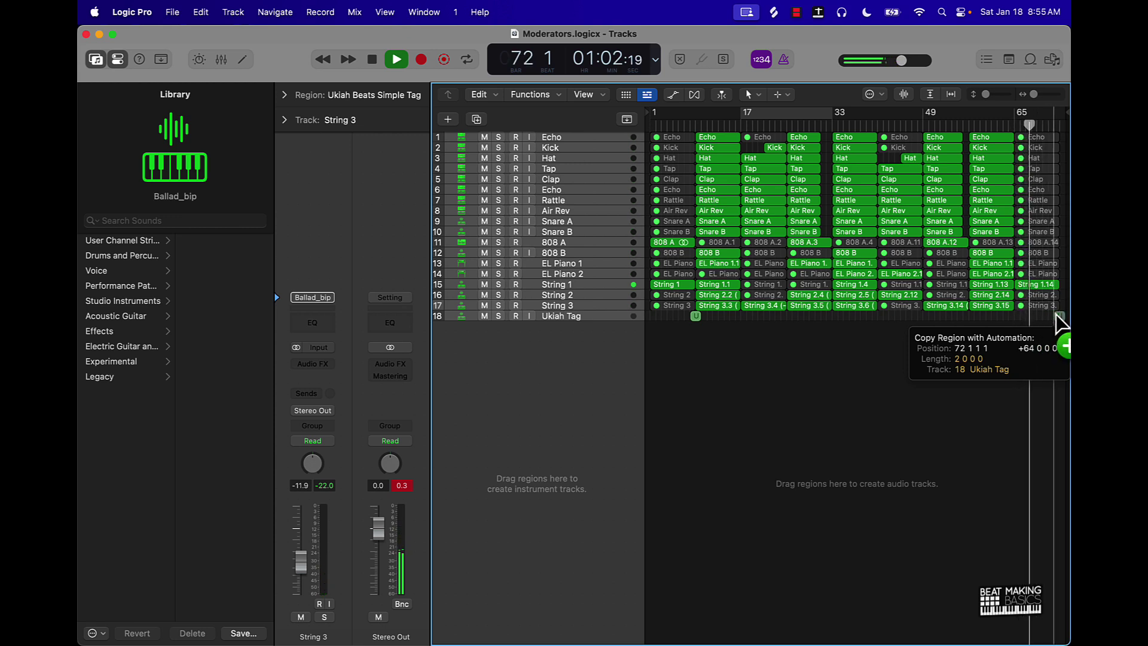
drag(1057, 323, 1060, 322)
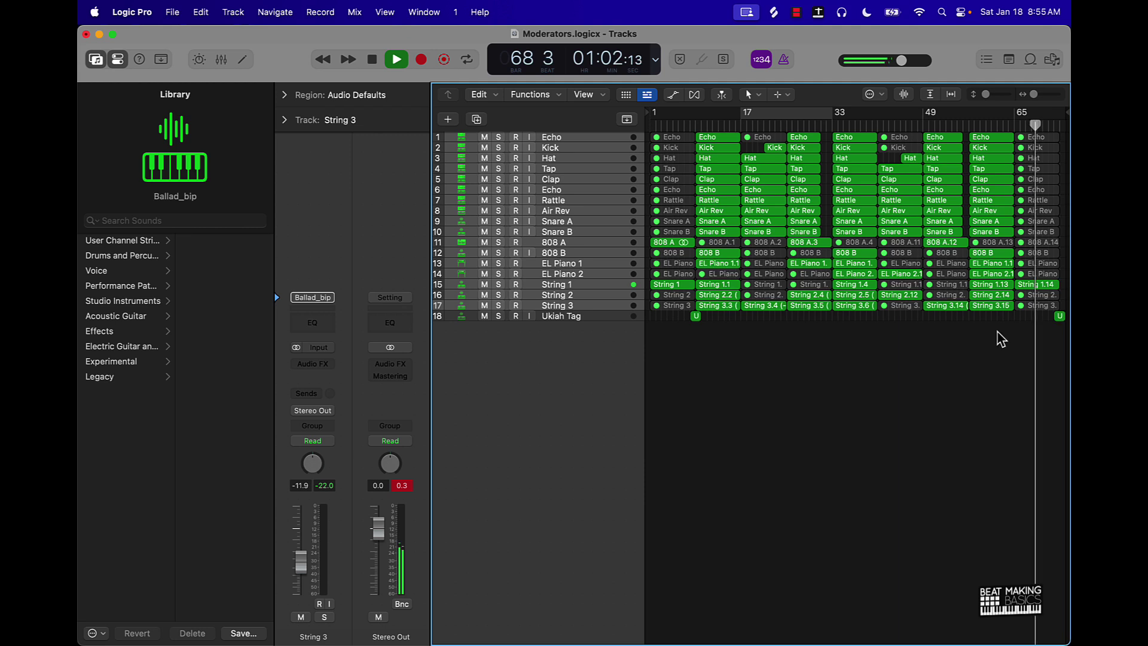
scroll(998, 331, up, 6)
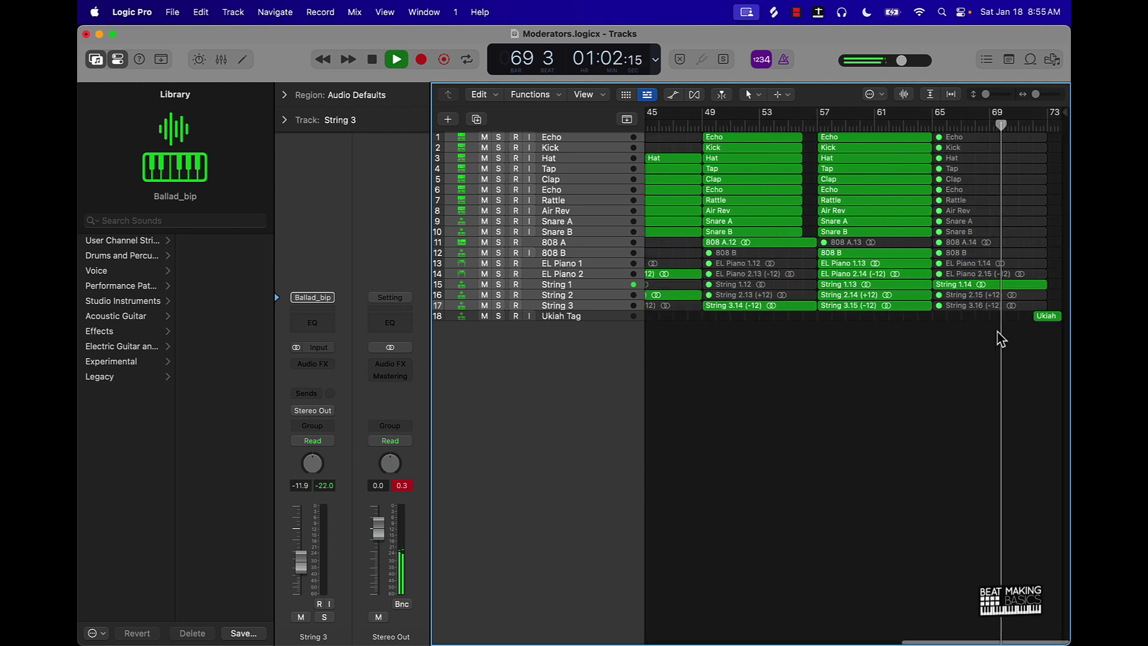